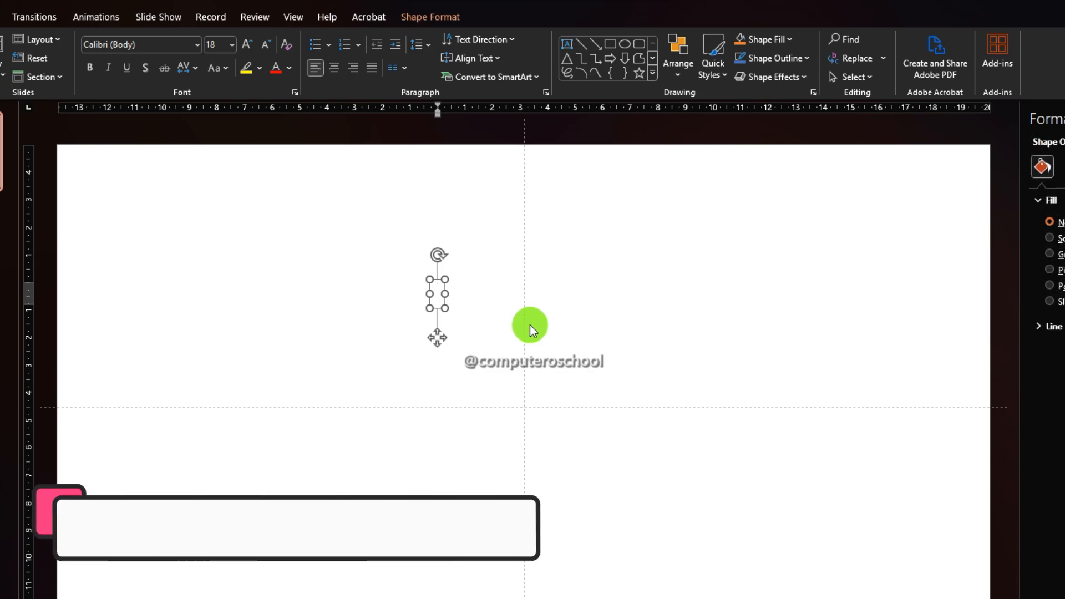
Type FROEST in a text box, select the word and set its font size to 200
{"action": "type", "text": "FROEST"}
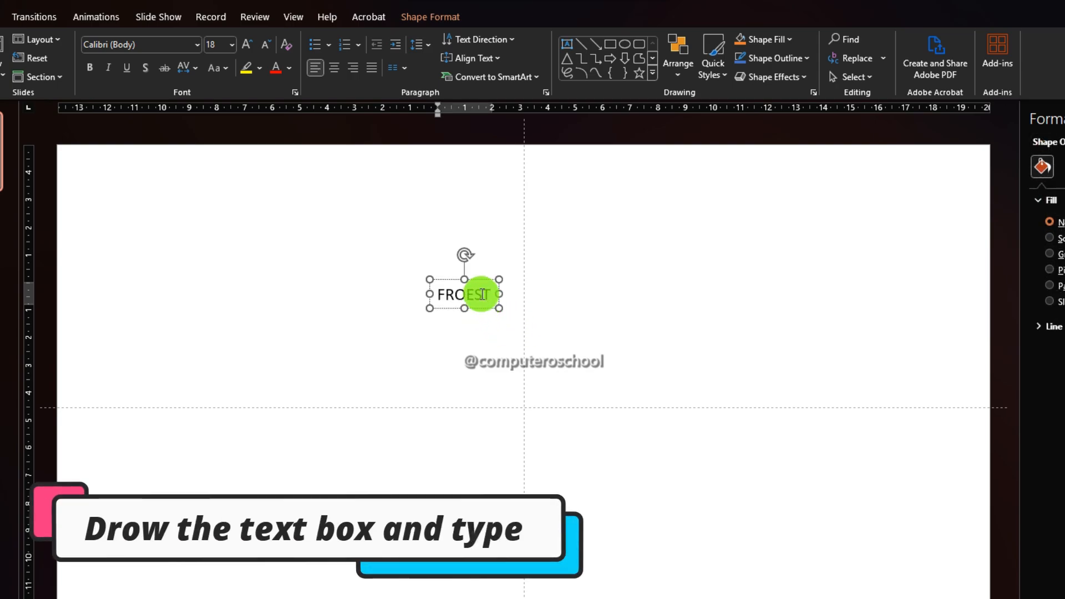
{"action": "double_click", "coordinate": [479, 296]}
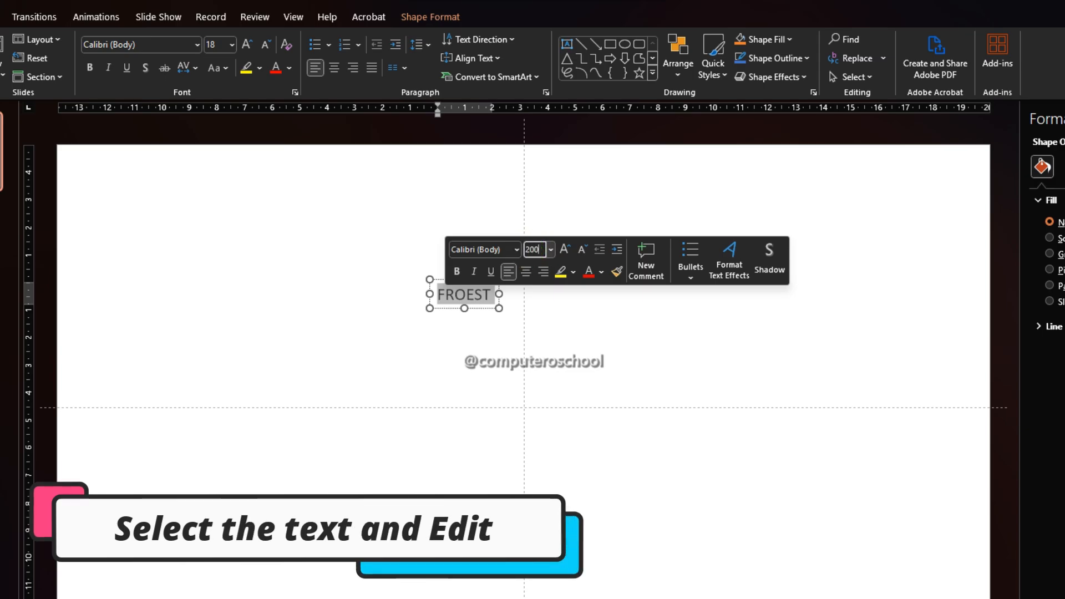
{"action": "key", "text": "Return"}
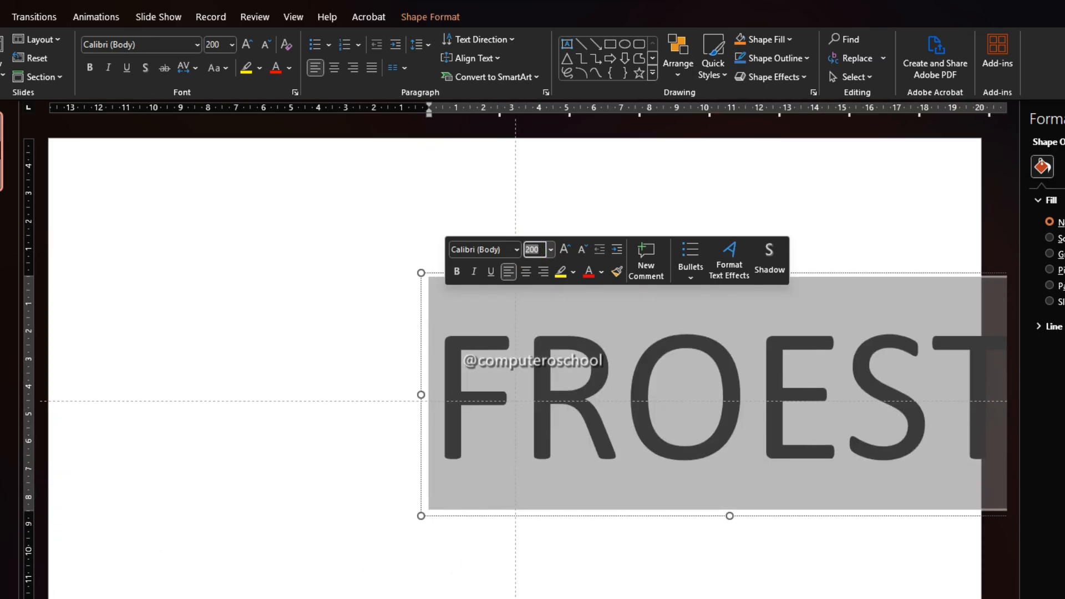
Change the word's font to Aharoni
{"action": "left_click", "coordinate": [516, 250]}
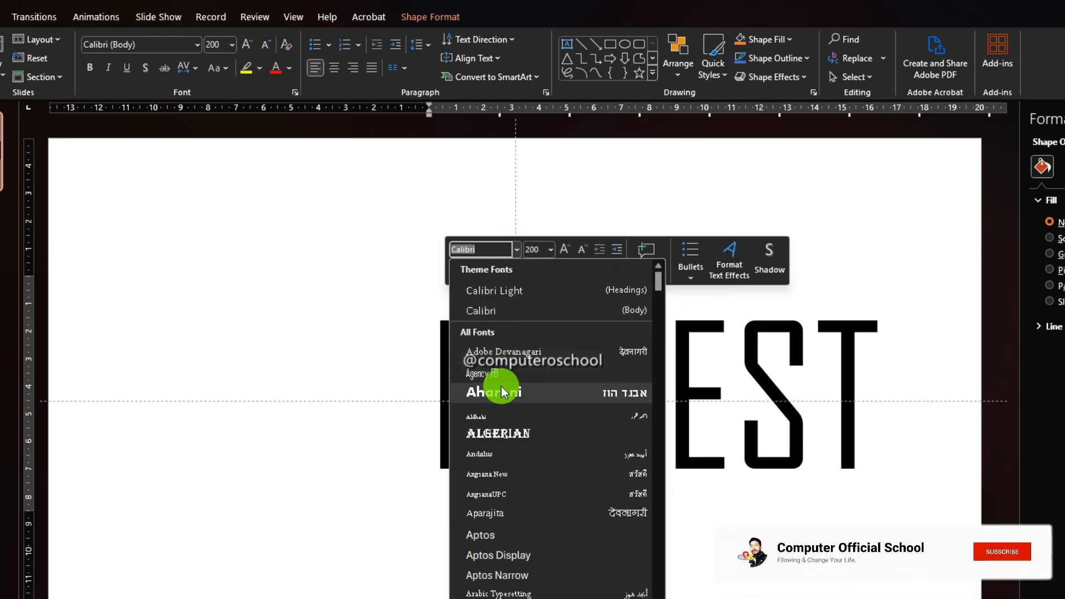
{"action": "left_click", "coordinate": [502, 391]}
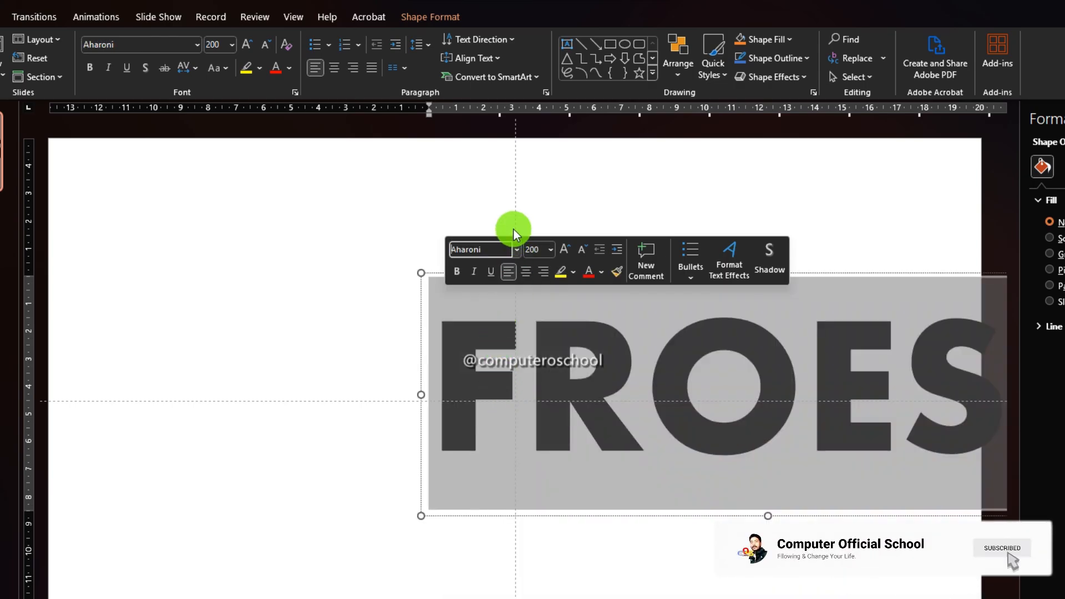
{"action": "left_click", "coordinate": [514, 229]}
Move the FROEST text box up and left to centre it on the slide
{"action": "left_click", "coordinate": [545, 338]}
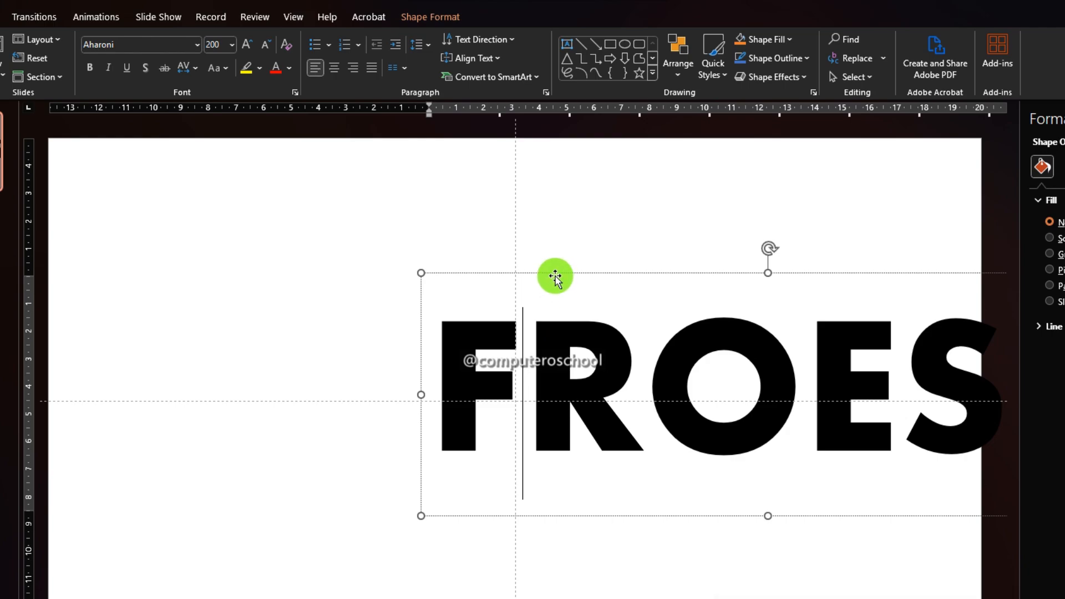
{"action": "left_click_drag", "start_coordinate": [556, 276], "coordinate": [287, 199]}
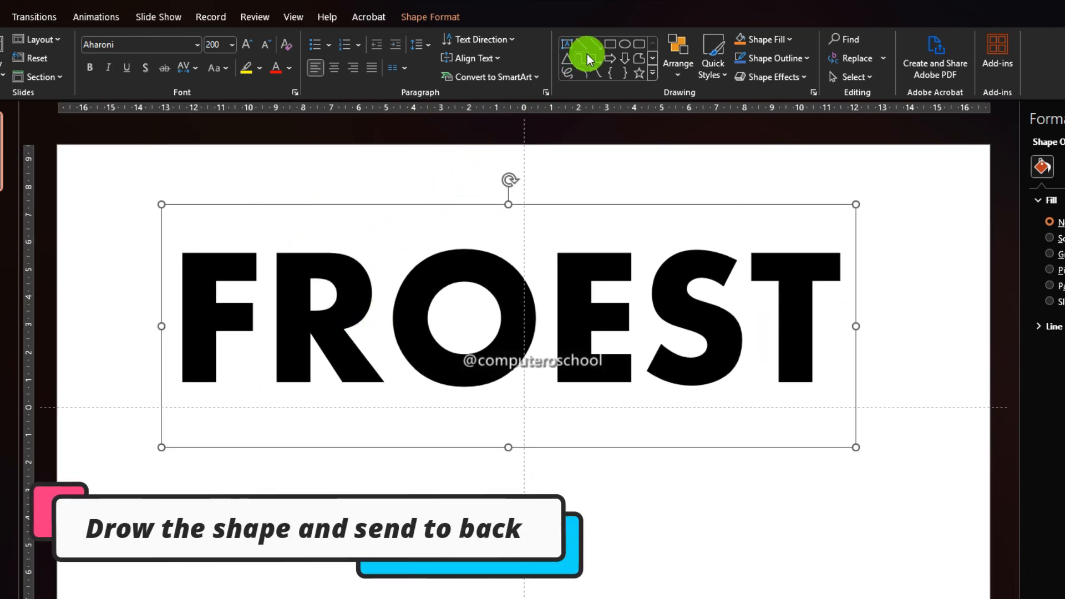
Draw a rectangle covering the word and send it to the back
{"action": "left_click", "coordinate": [610, 46]}
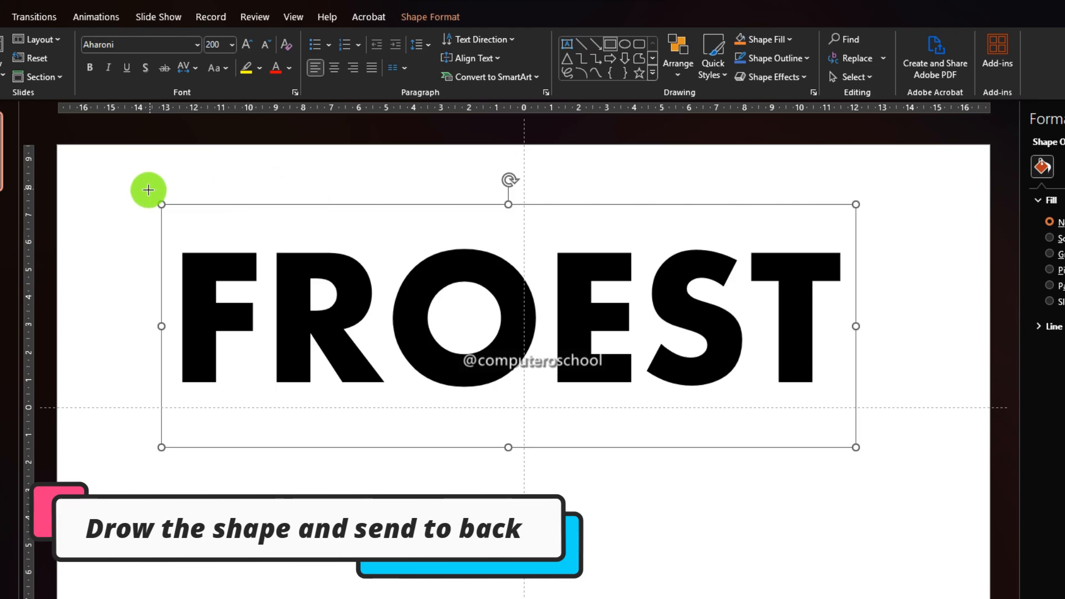
{"action": "left_click_drag", "start_coordinate": [142, 194], "coordinate": [875, 459]}
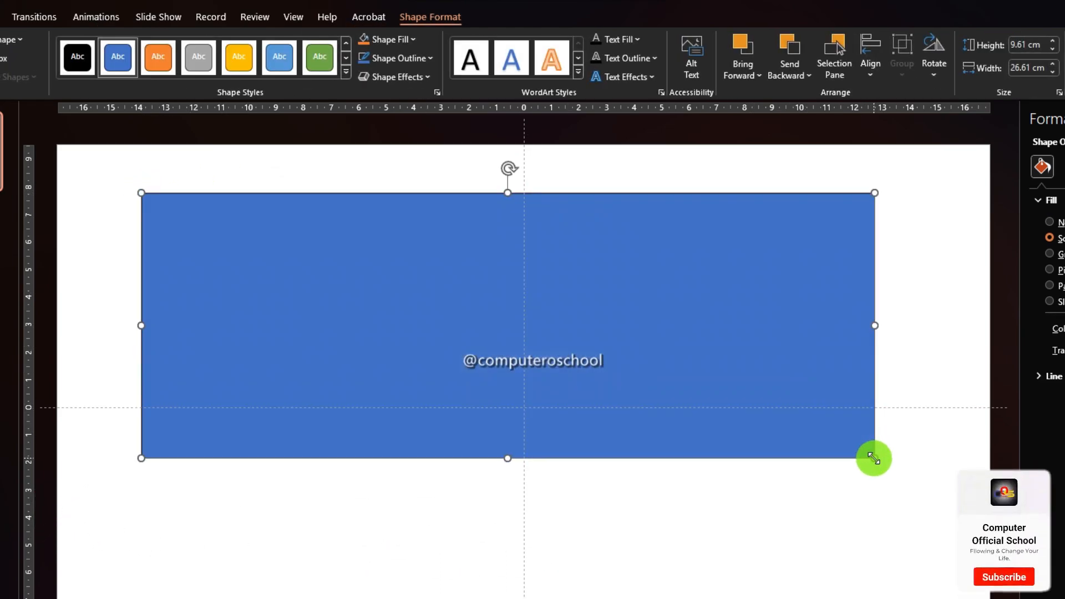
{"action": "left_click", "coordinate": [797, 79]}
{"action": "left_click", "coordinate": [806, 113]}
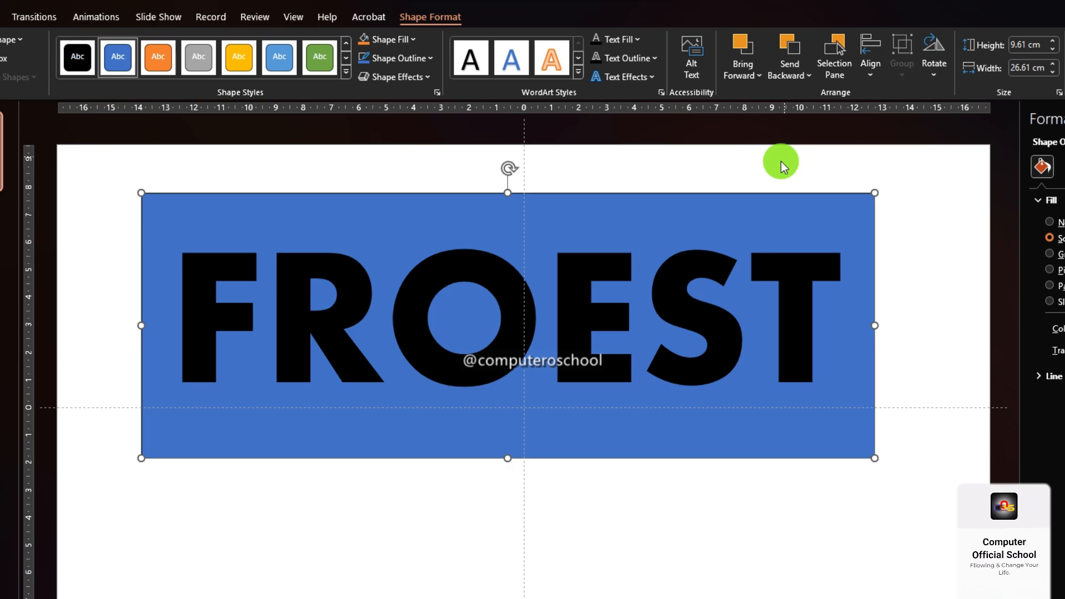
Select the rectangle together with the text and apply the Fragment merge to them
{"action": "left_click", "coordinate": [609, 160]}
{"action": "left_click", "coordinate": [448, 199]}
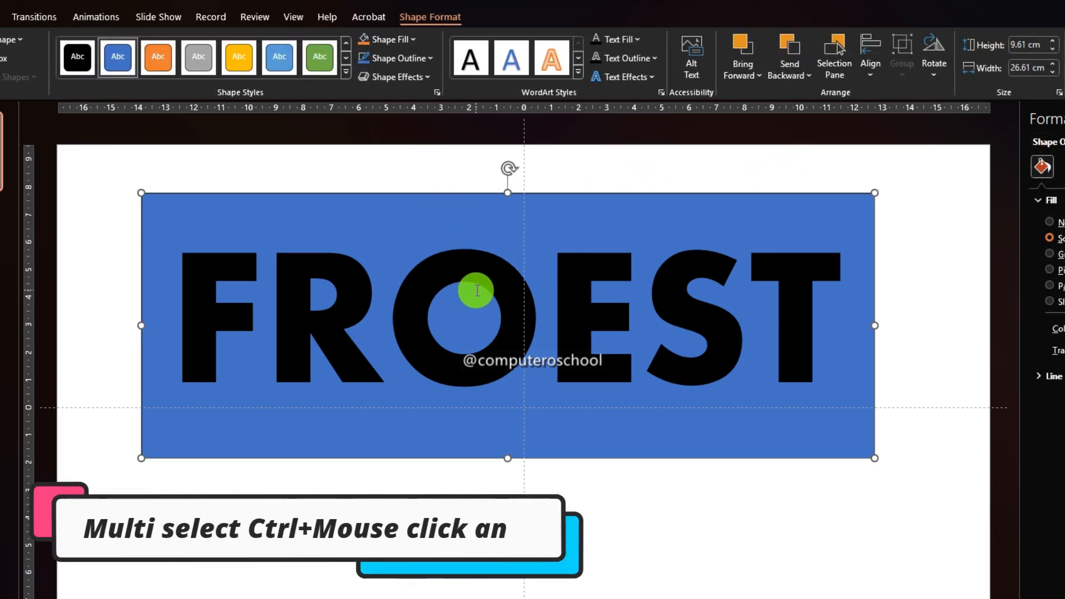
{"action": "left_click", "coordinate": [316, 266], "text": "ctrl"}
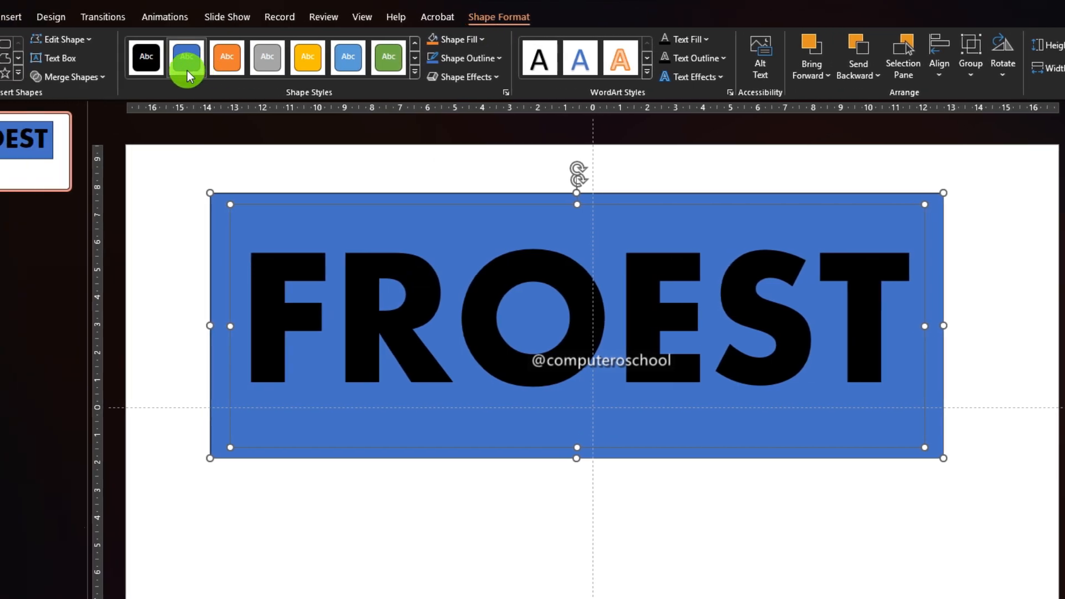
{"action": "left_click", "coordinate": [54, 77]}
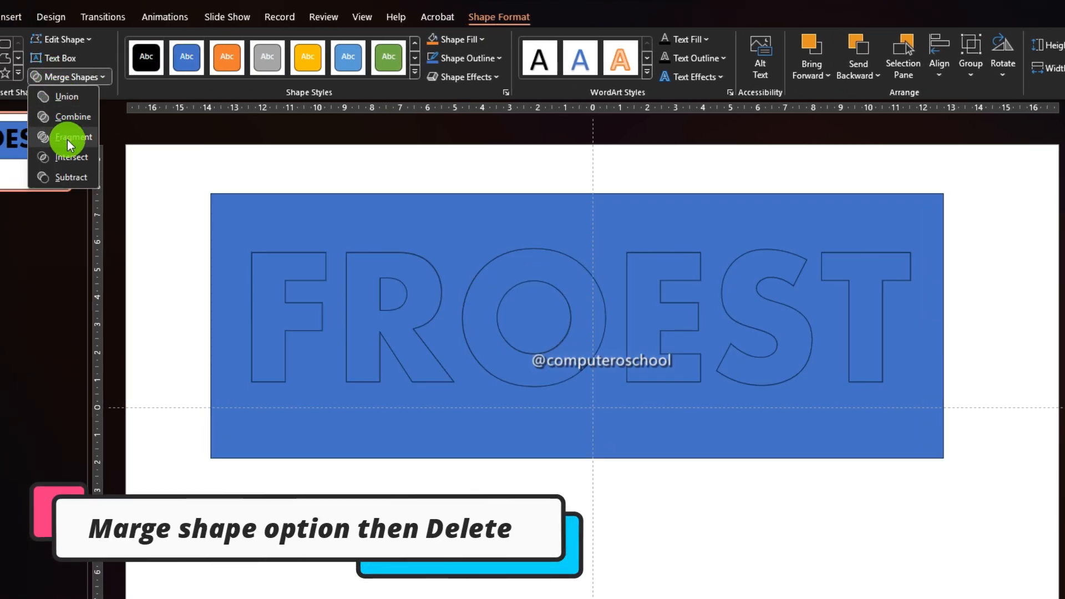
{"action": "left_click", "coordinate": [68, 138]}
Delete the rectangle's background fragment and the inner counter pieces of the R and the O
{"action": "key", "text": "Delete"}
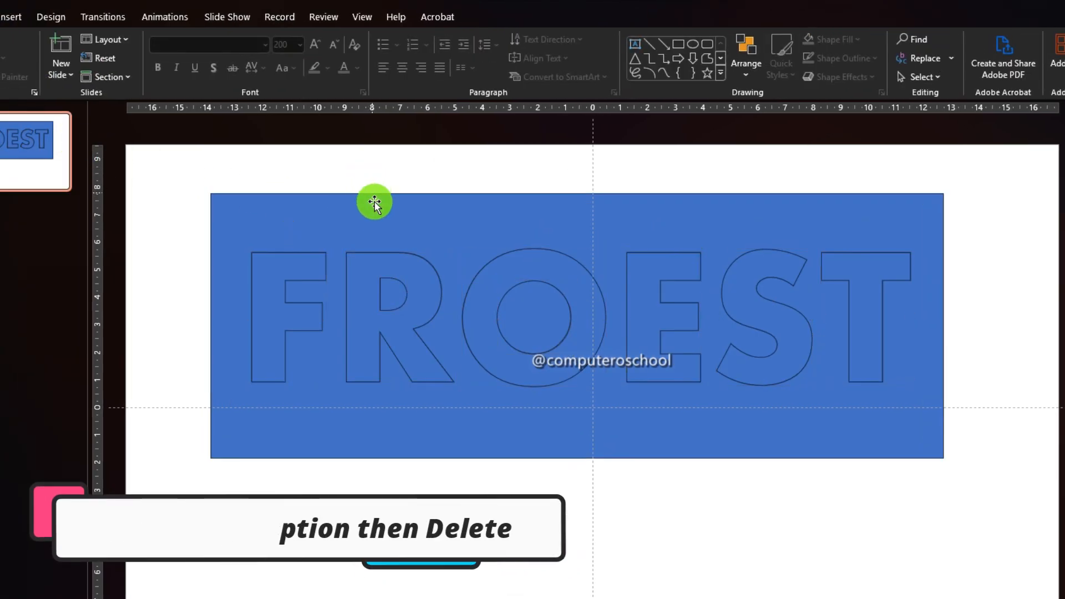
{"action": "left_click", "coordinate": [374, 224]}
{"action": "key", "text": "Delete"}
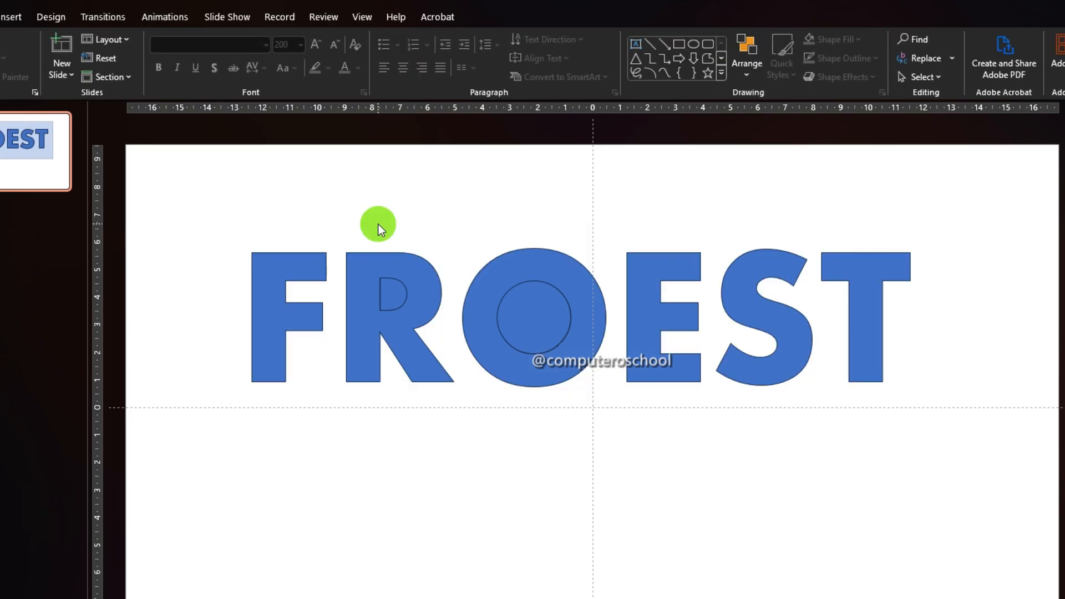
{"action": "left_click", "coordinate": [391, 293]}
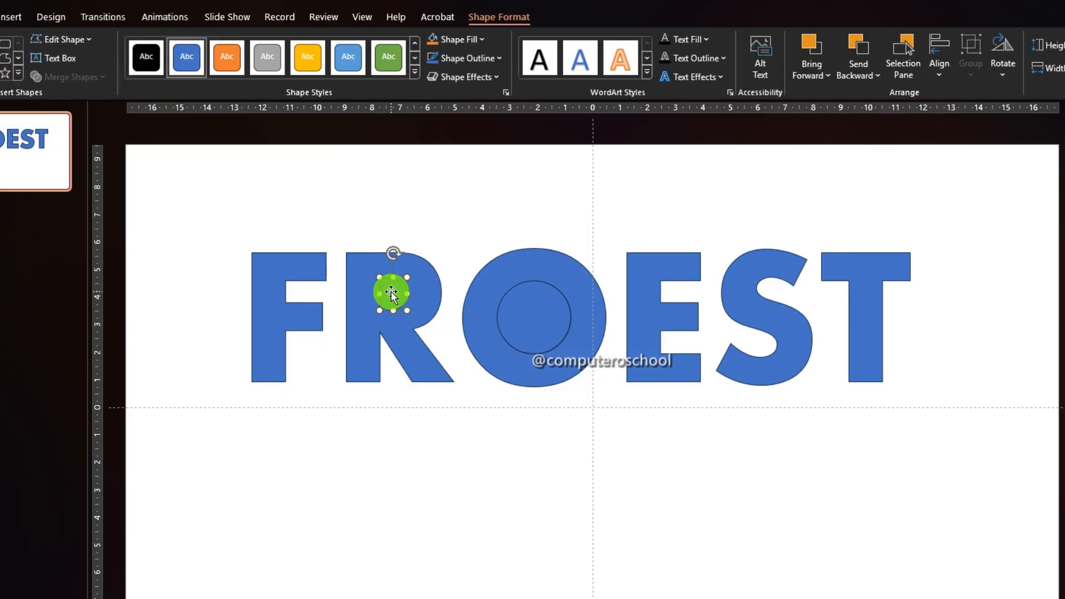
{"action": "key", "text": "Delete"}
{"action": "left_click", "coordinate": [541, 327]}
{"action": "key", "text": "Delete"}
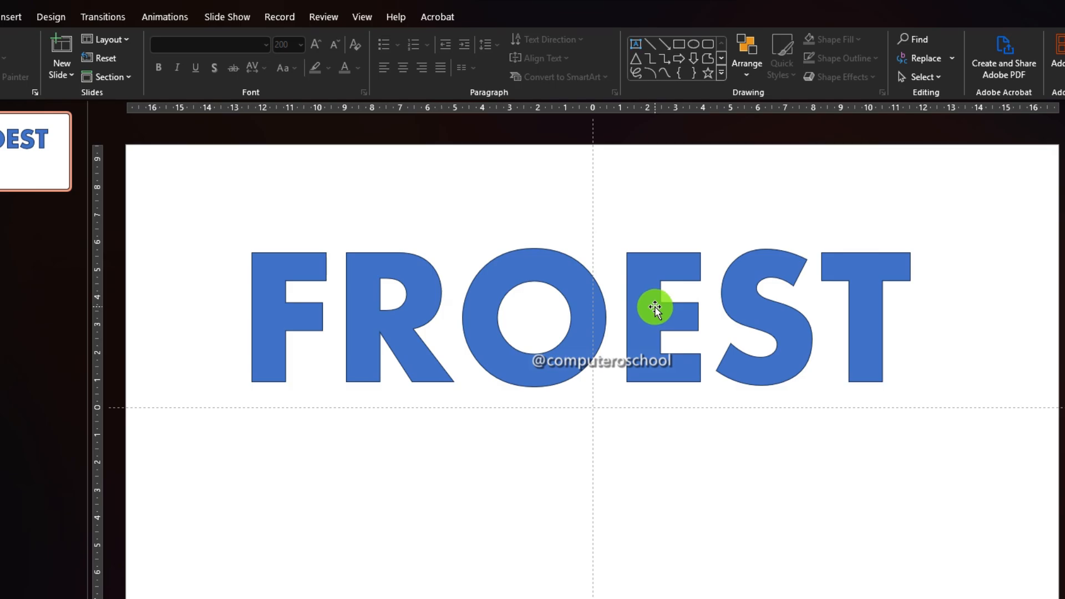
Rearrange the letter shapes into a staggered layout, lowering R and S and raising F, O, E and T
{"action": "left_click", "coordinate": [419, 366]}
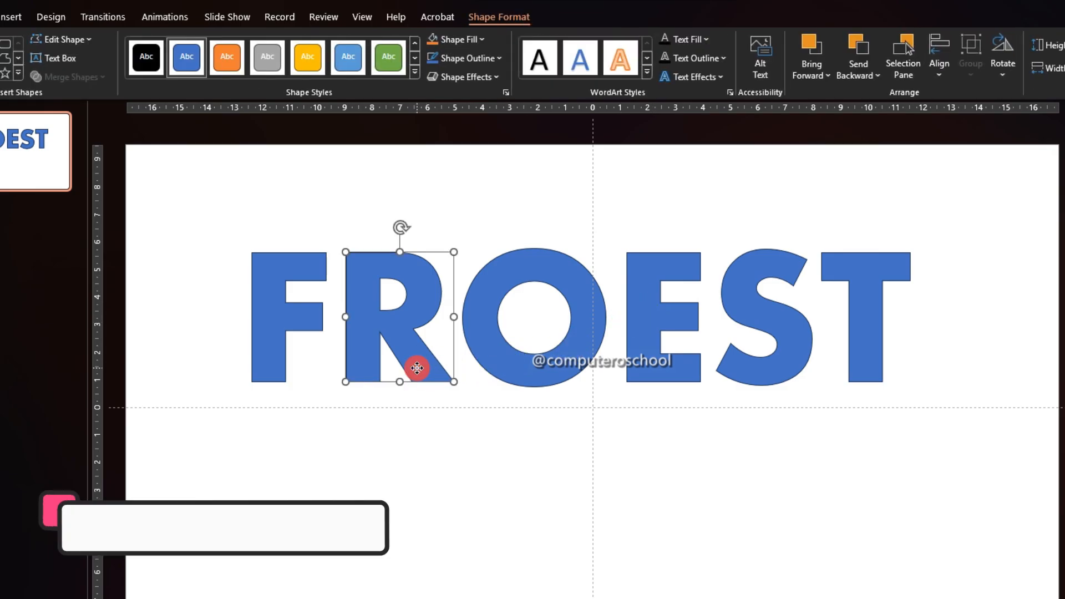
{"action": "left_click_drag", "start_coordinate": [417, 368], "coordinate": [412, 486]}
{"action": "left_click_drag", "start_coordinate": [269, 345], "coordinate": [329, 356]}
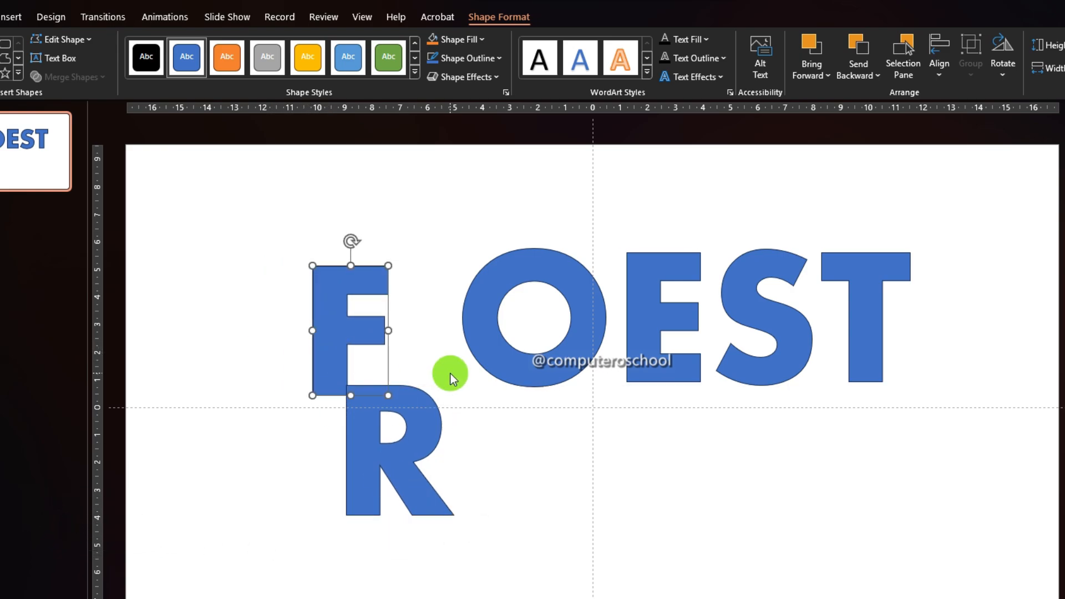
{"action": "left_click_drag", "start_coordinate": [492, 355], "coordinate": [466, 426]}
{"action": "left_click_drag", "start_coordinate": [637, 331], "coordinate": [588, 345]}
{"action": "left_click_drag", "start_coordinate": [783, 330], "coordinate": [699, 462]}
{"action": "key", "text": "Left"}
{"action": "key", "text": "Left"}
{"action": "key", "text": "Left"}
{"action": "key", "text": "Left"}
{"action": "key", "text": "Left"}
{"action": "key", "text": "Left"}
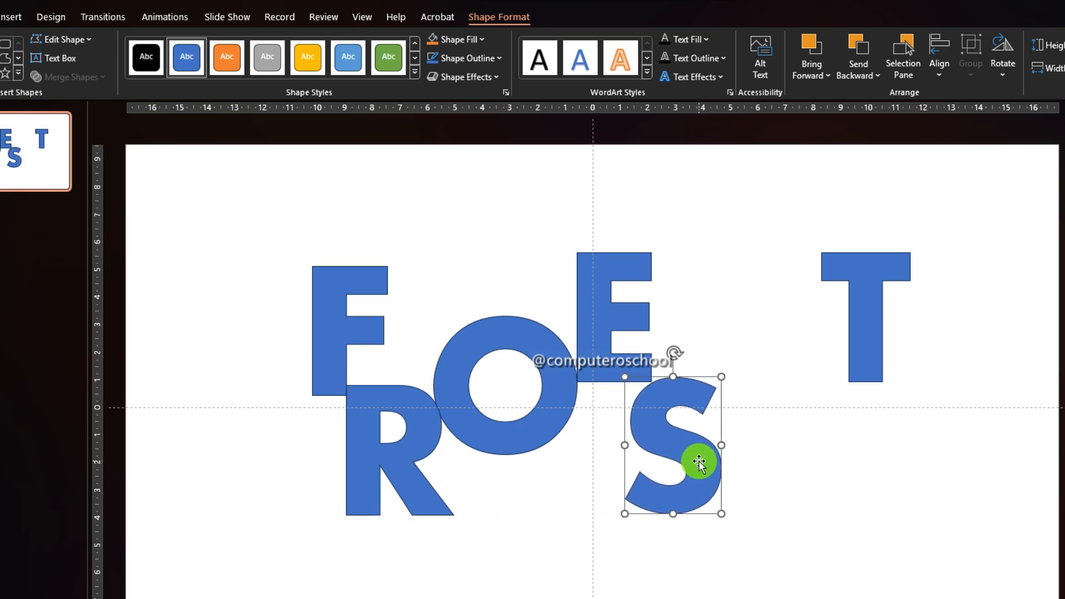
{"action": "left_click_drag", "start_coordinate": [865, 322], "coordinate": [738, 397]}
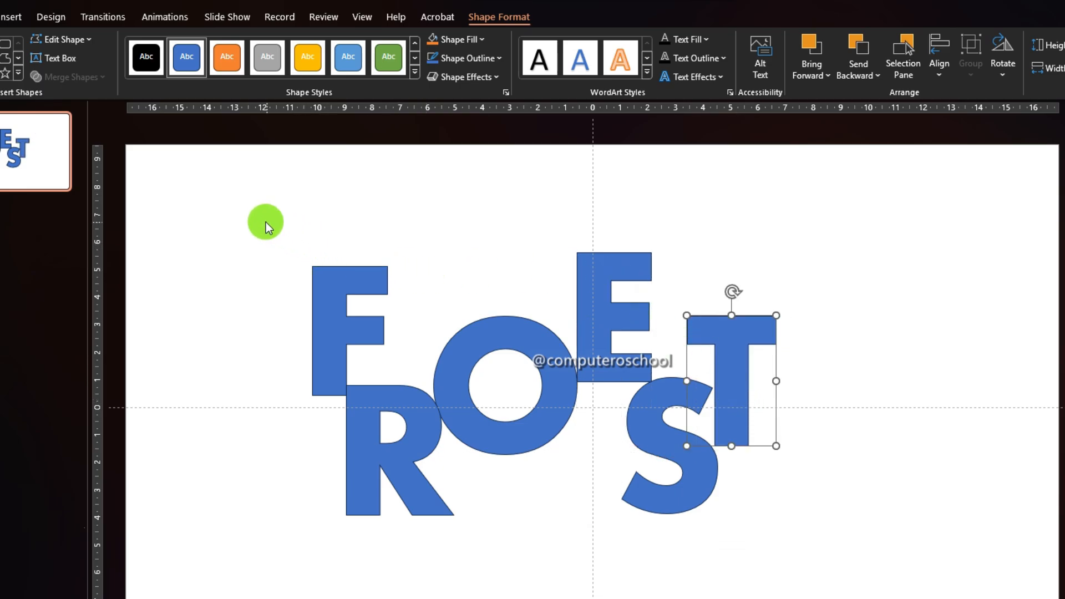
Select all the letters and move them together to re-centre the word on the slide
{"action": "left_click_drag", "start_coordinate": [264, 222], "coordinate": [794, 544]}
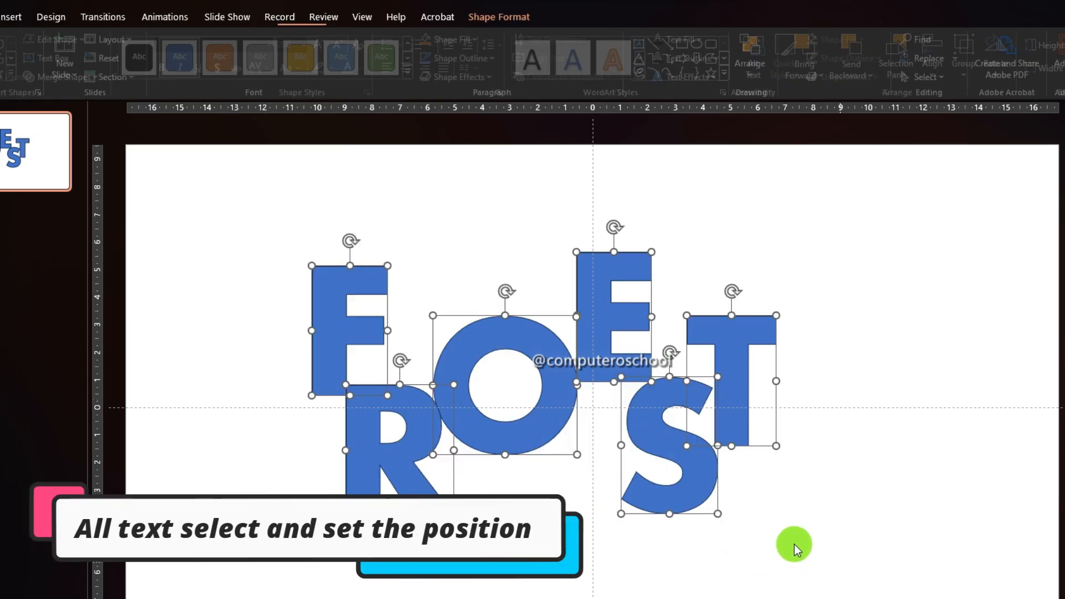
{"action": "left_click_drag", "start_coordinate": [702, 477], "coordinate": [749, 458]}
{"action": "left_click", "coordinate": [895, 293]}
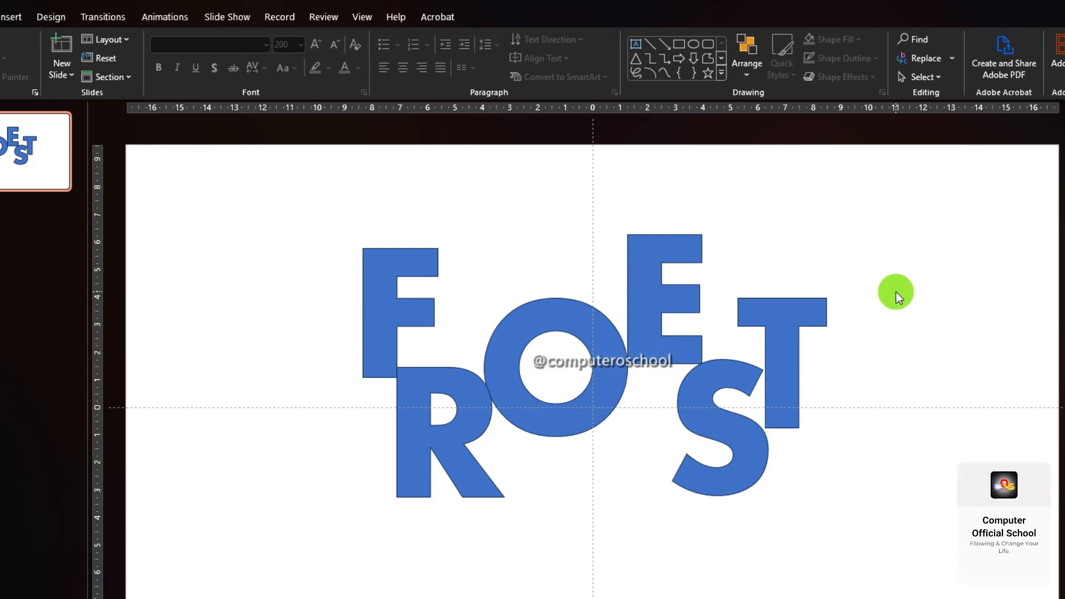
Draw a full-width text box near the bottom of the slide and enter Amazing PowerPoint Presentation
{"action": "left_click", "coordinate": [637, 45]}
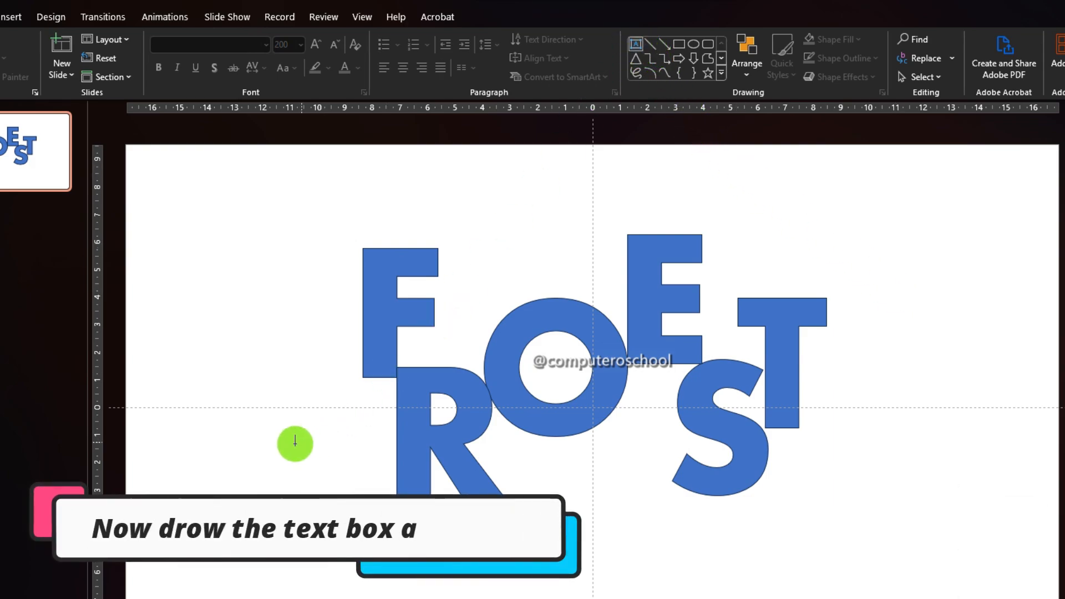
{"action": "mouse_move", "coordinate": [242, 437]}
{"action": "left_mouse_down"}
{"action": "mouse_move", "coordinate": [261, 469]}
{"action": "mouse_move", "coordinate": [911, 507]}
{"action": "mouse_move", "coordinate": [1059, 459]}
{"action": "left_mouse_up"}
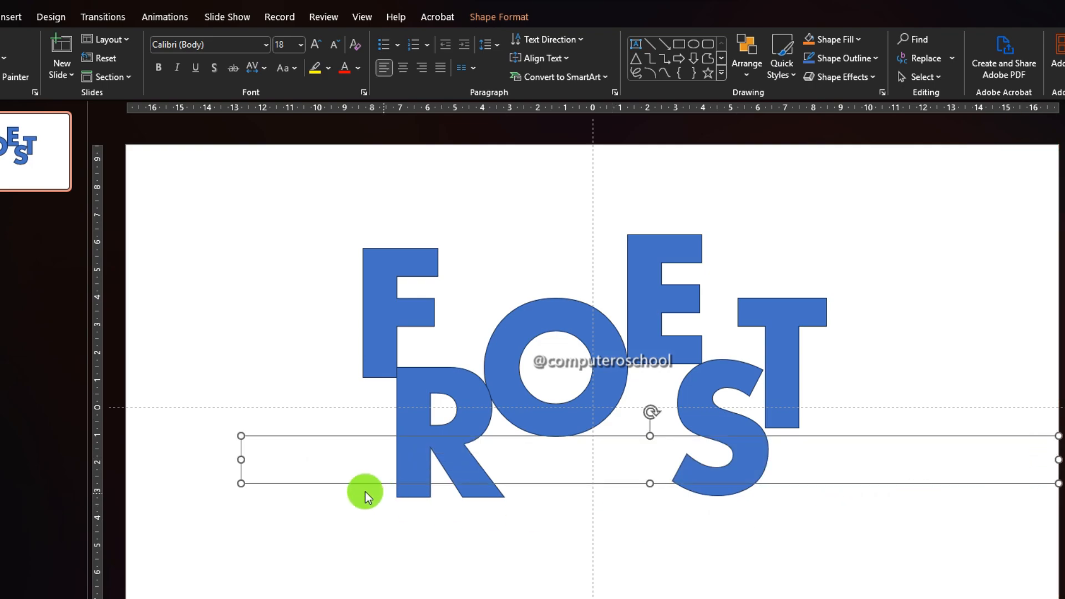
{"action": "left_click_drag", "start_coordinate": [238, 462], "coordinate": [126, 460]}
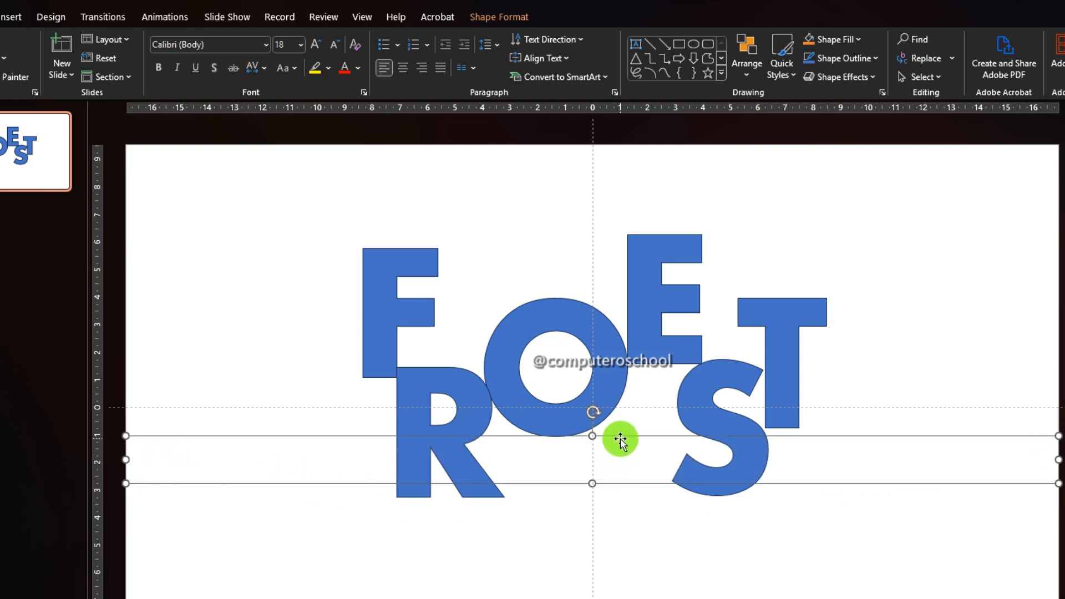
{"action": "left_click_drag", "start_coordinate": [620, 438], "coordinate": [618, 537]}
{"action": "type", "text": "Amazing PowerPoint Presentation"}
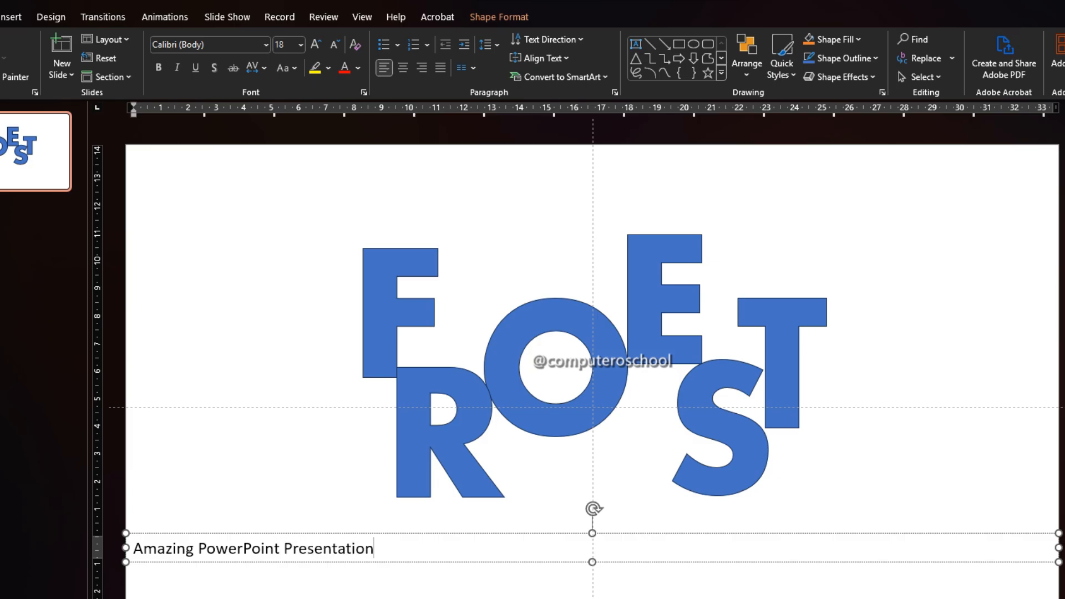
{"action": "left_click", "coordinate": [379, 549]}
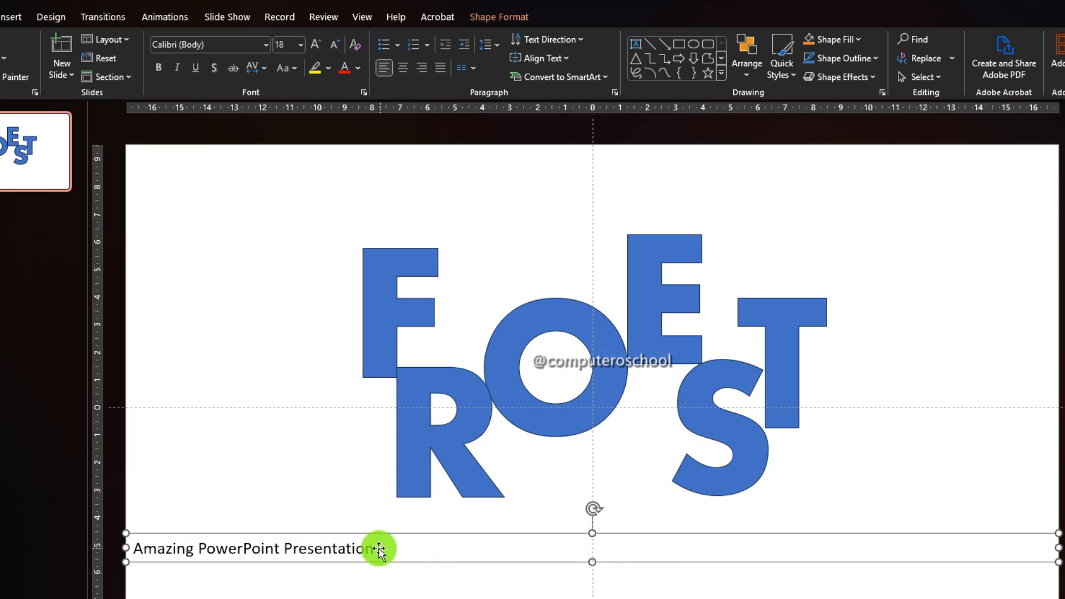
Set the caption text's character spacing to Expanded by 10 pt
{"action": "left_click", "coordinate": [378, 552]}
{"action": "key", "text": "ctrl+a"}
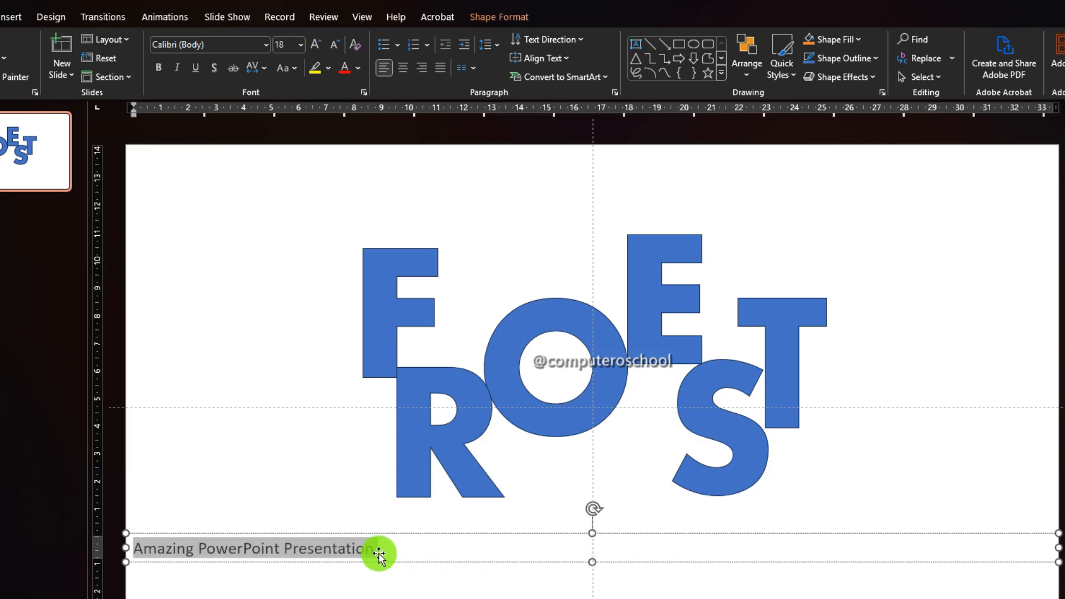
{"action": "left_click", "coordinate": [363, 91]}
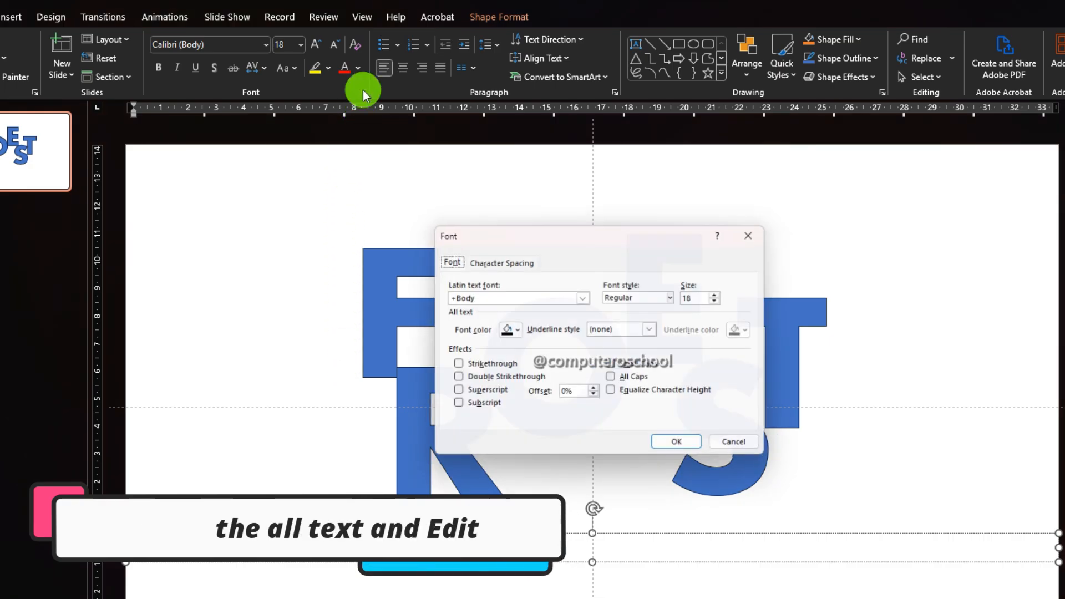
{"action": "left_click", "coordinate": [494, 261]}
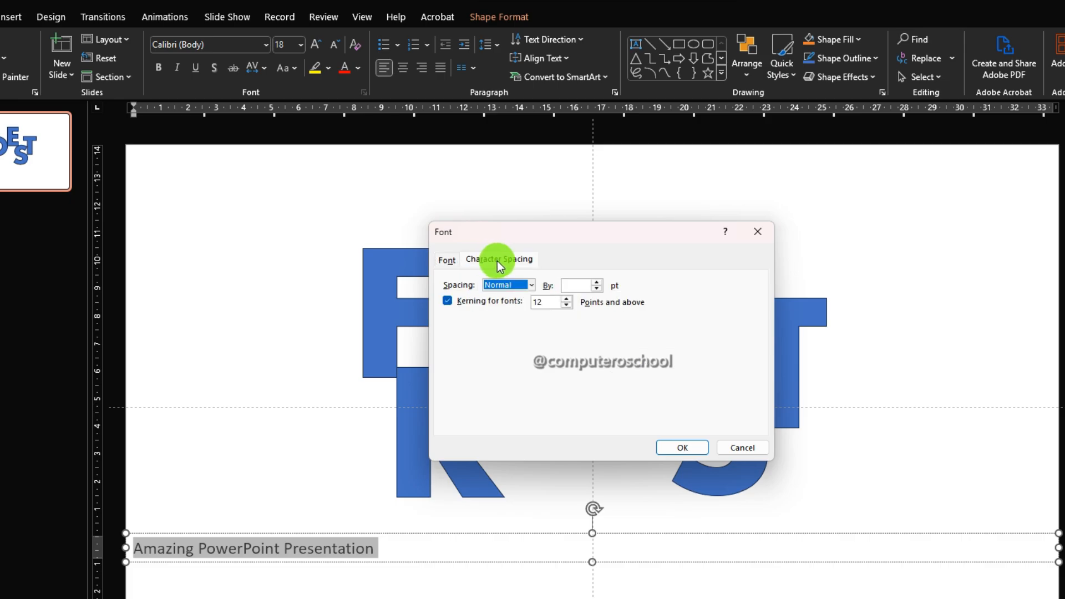
{"action": "left_click", "coordinate": [532, 285]}
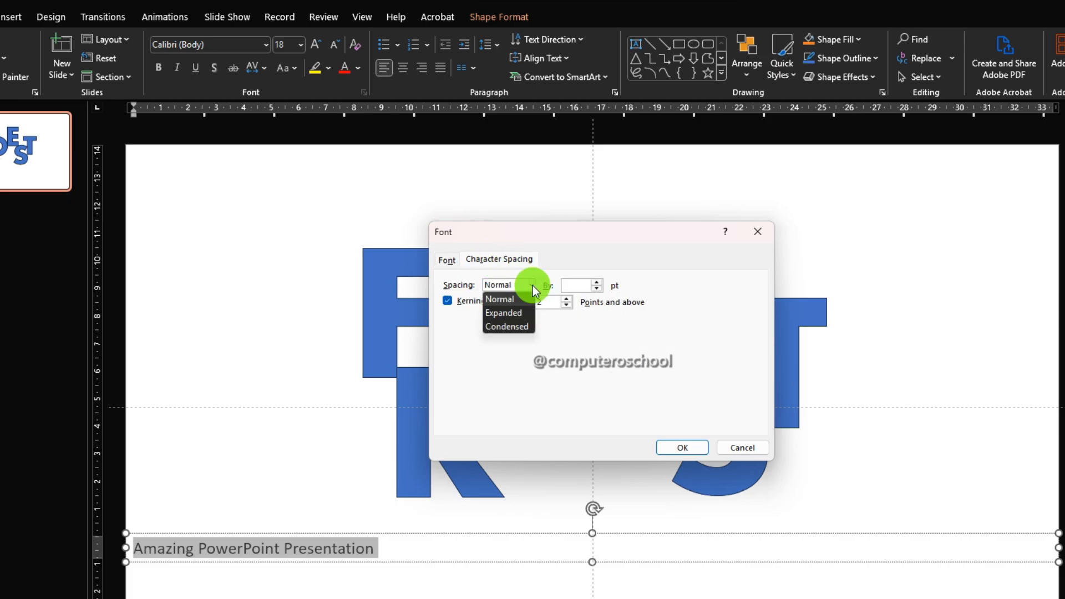
{"action": "left_click", "coordinate": [519, 311]}
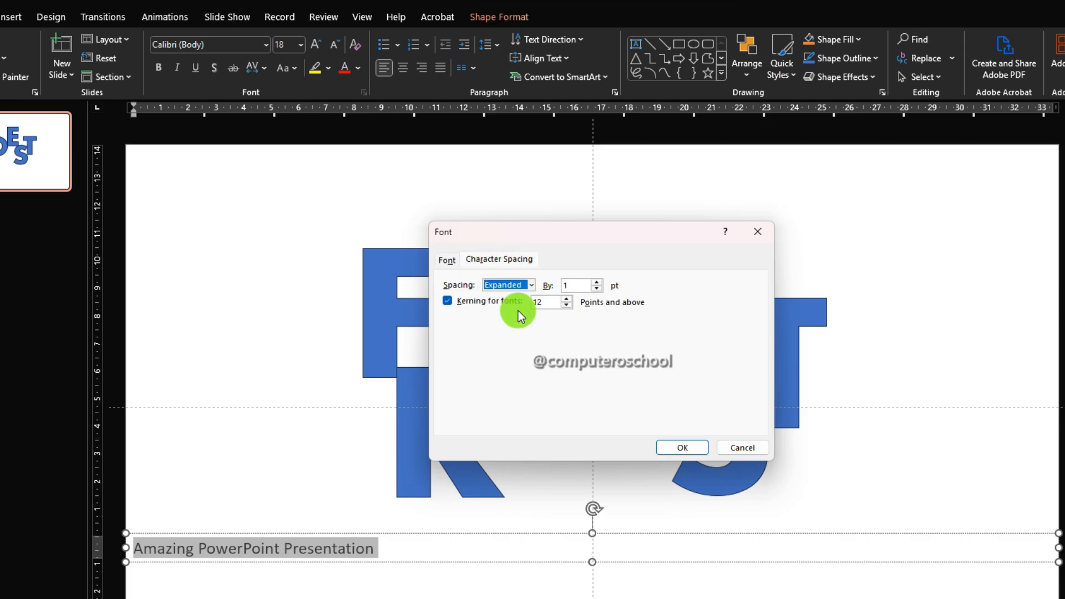
{"action": "left_click", "coordinate": [570, 287]}
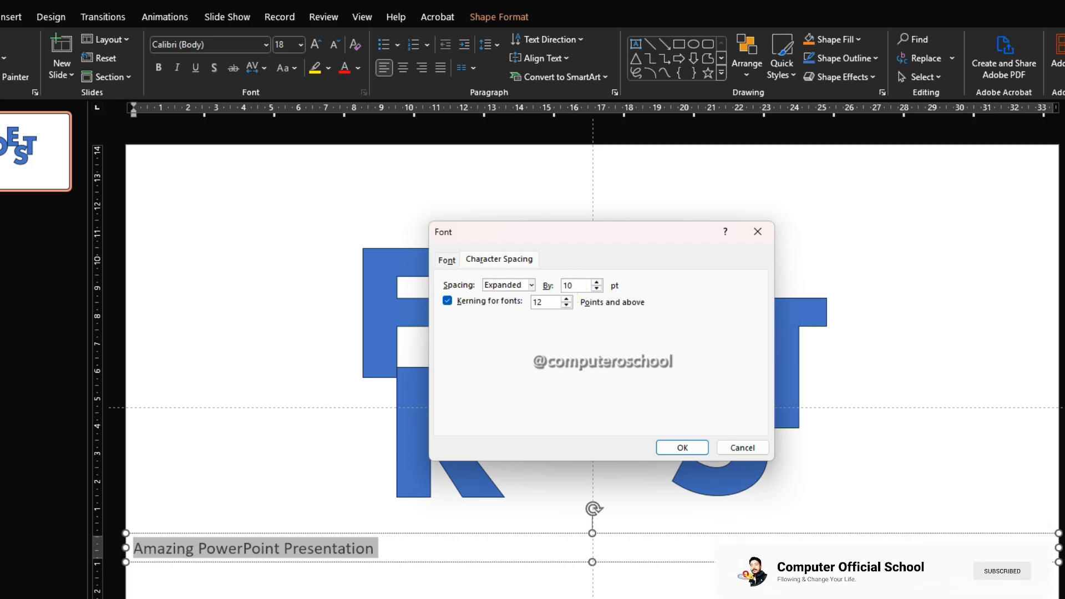
{"action": "left_click", "coordinate": [671, 448]}
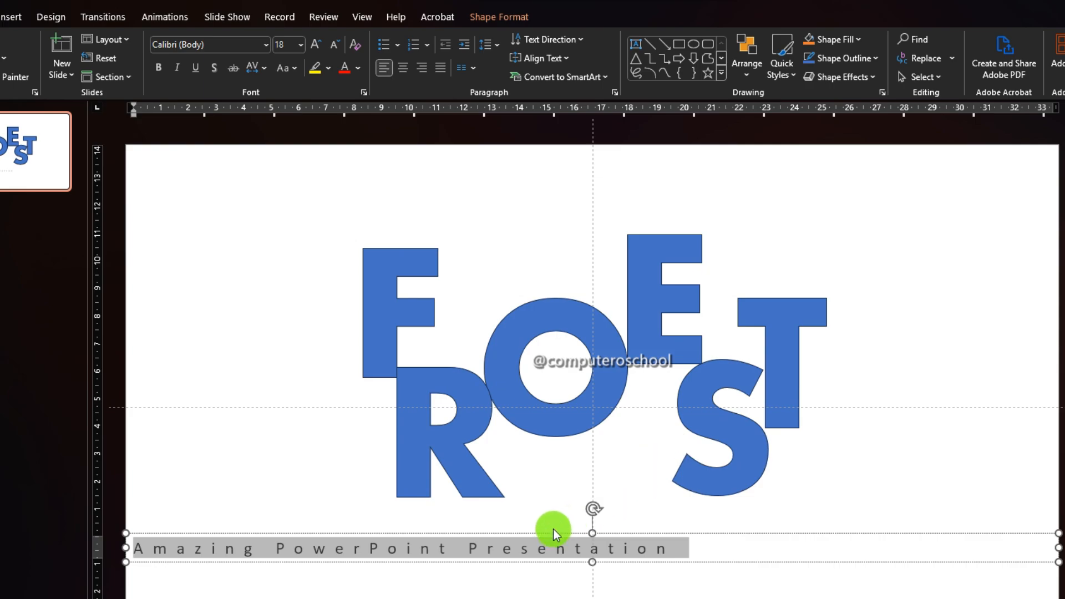
Add extra space between the words of the caption Amazing PowerPoint Presentation and select its text box
{"action": "left_click", "coordinate": [462, 547]}
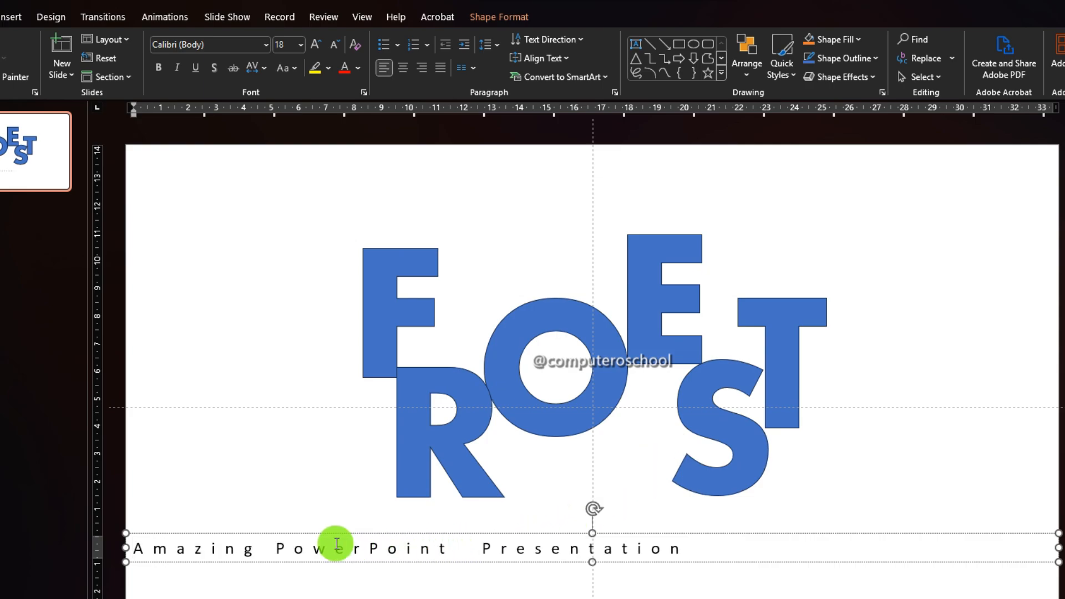
{"action": "left_click", "coordinate": [269, 547]}
{"action": "left_click", "coordinate": [339, 536]}
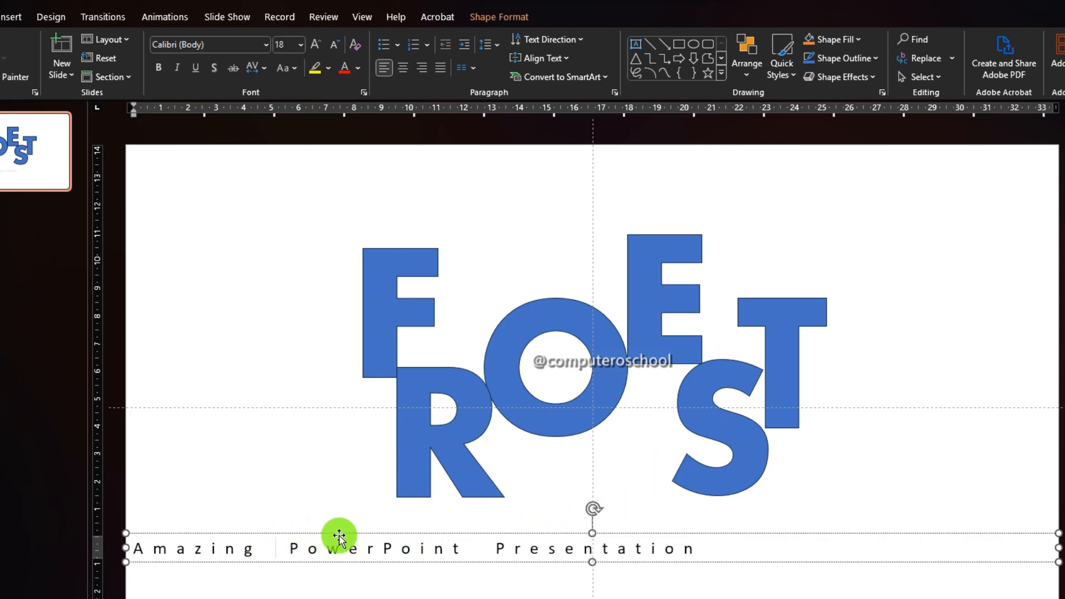
{"action": "left_click", "coordinate": [359, 535]}
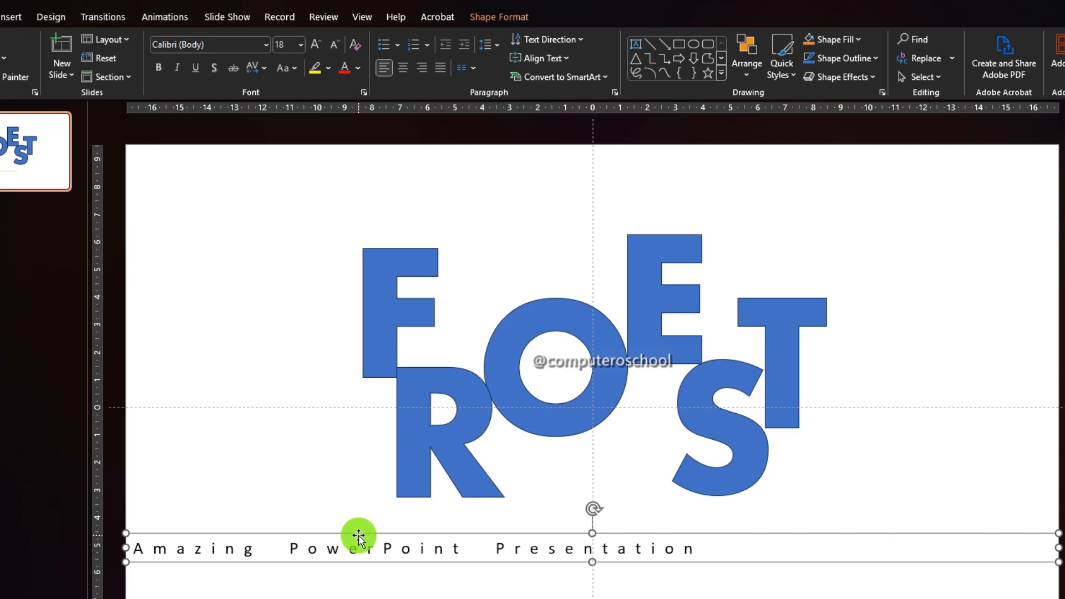
Center-align the caption text and move the caption box slightly lower on the slide
{"action": "left_click", "coordinate": [403, 69]}
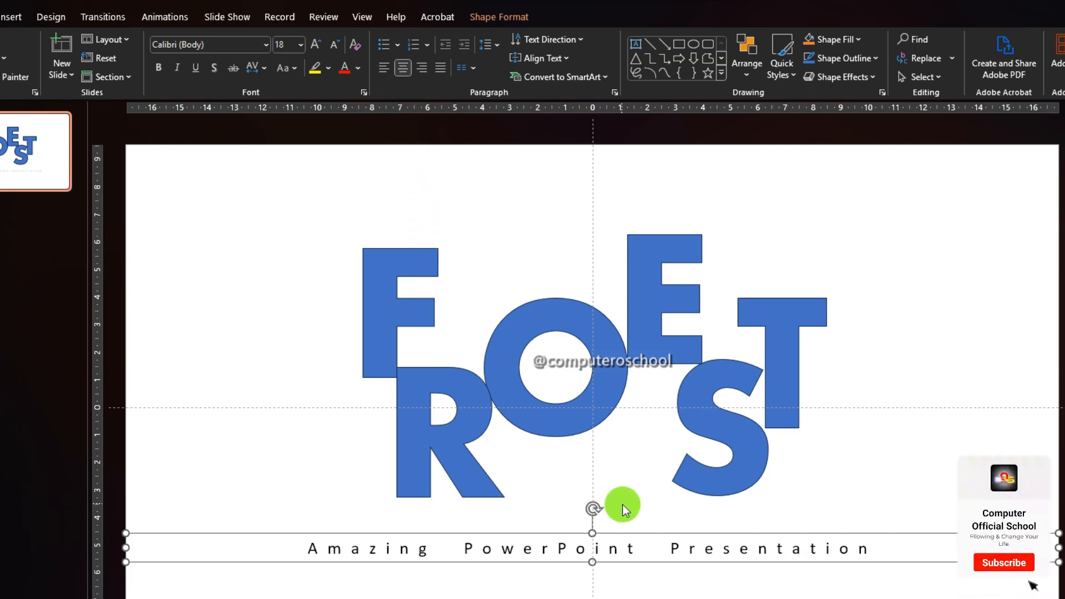
{"action": "left_click_drag", "start_coordinate": [633, 533], "coordinate": [631, 568]}
{"action": "left_click", "coordinate": [653, 531]}
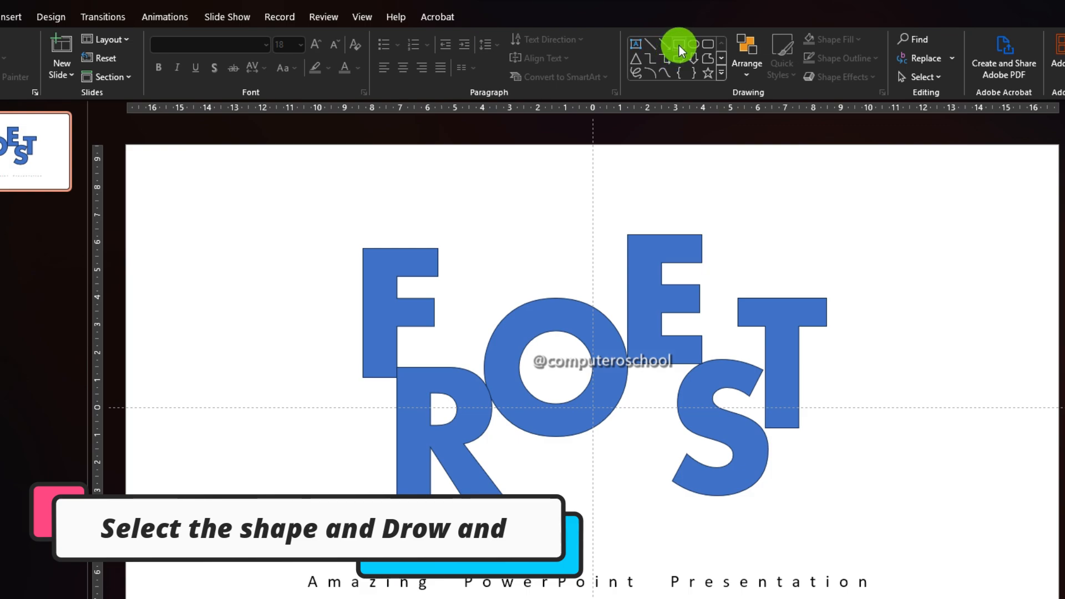
Draw a rectangle covering the whole slide and send it to the back behind the letters
{"action": "left_click_drag", "start_coordinate": [126, 146], "coordinate": [1044, 598]}
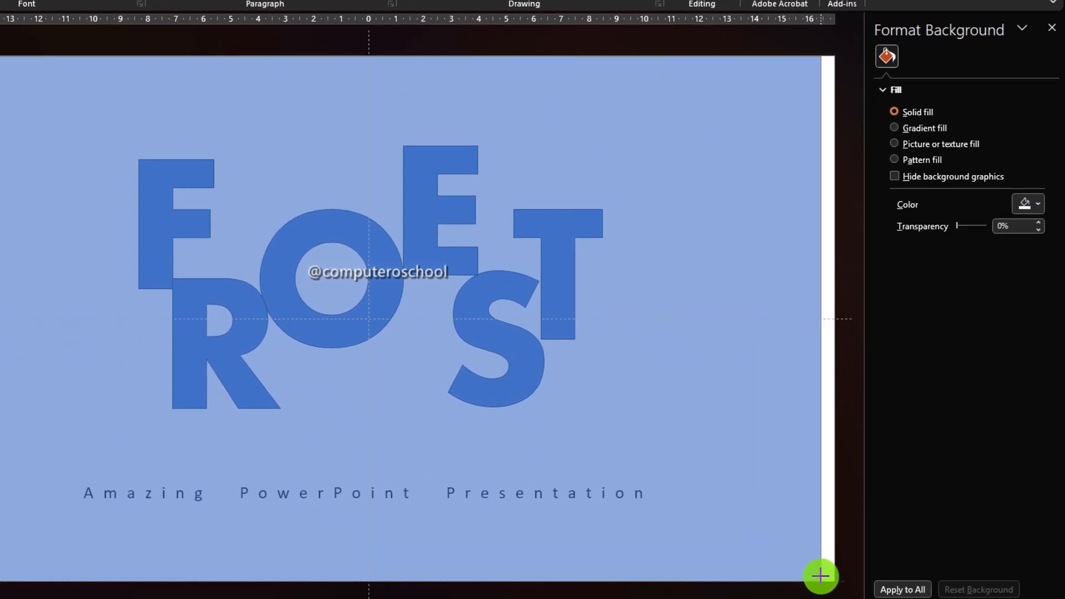
{"action": "left_click_drag", "start_coordinate": [822, 576], "coordinate": [828, 571]}
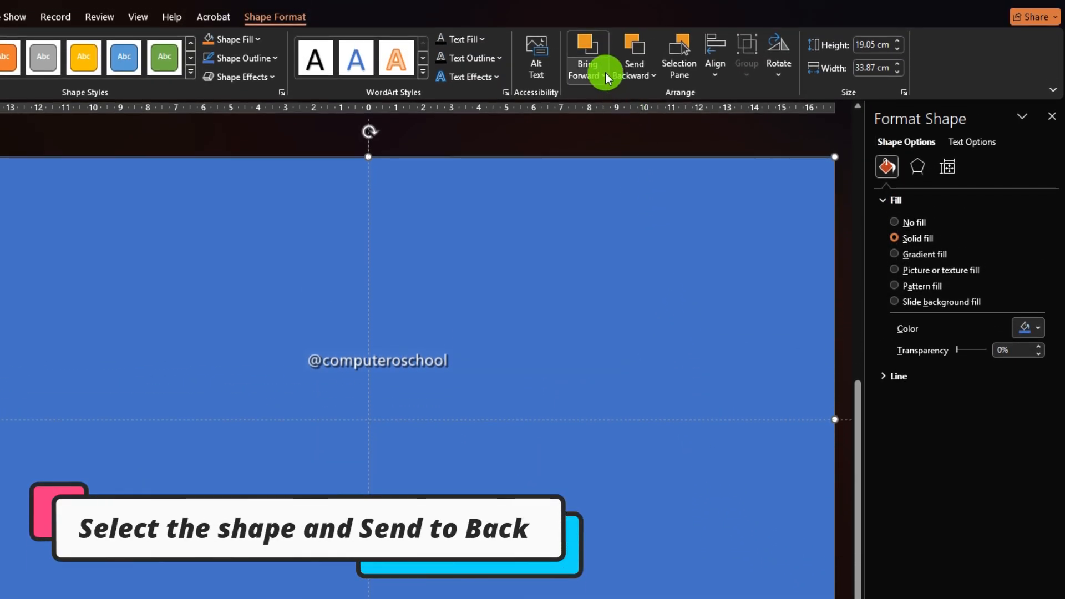
{"action": "left_click", "coordinate": [641, 76]}
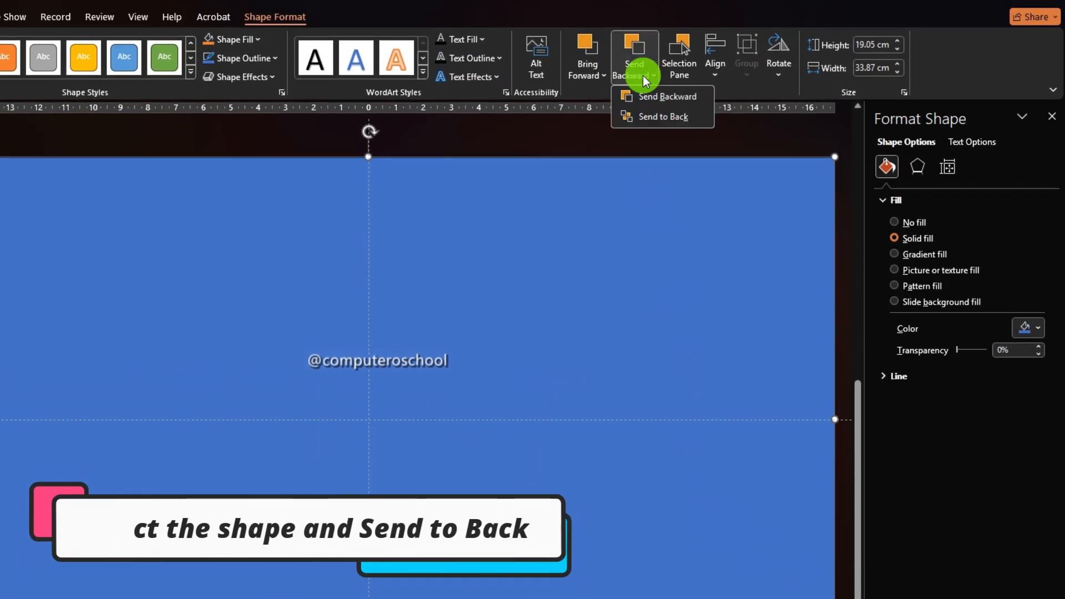
{"action": "left_click", "coordinate": [651, 115]}
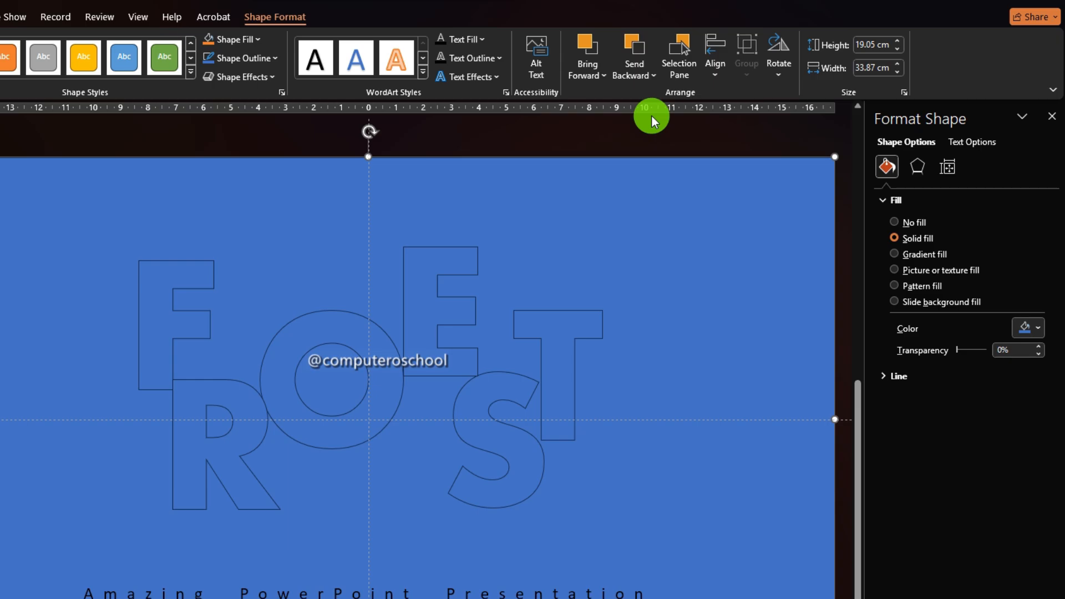
Give the background rectangle a gradient fill and adjust its gradient stops
{"action": "left_click", "coordinate": [900, 253]}
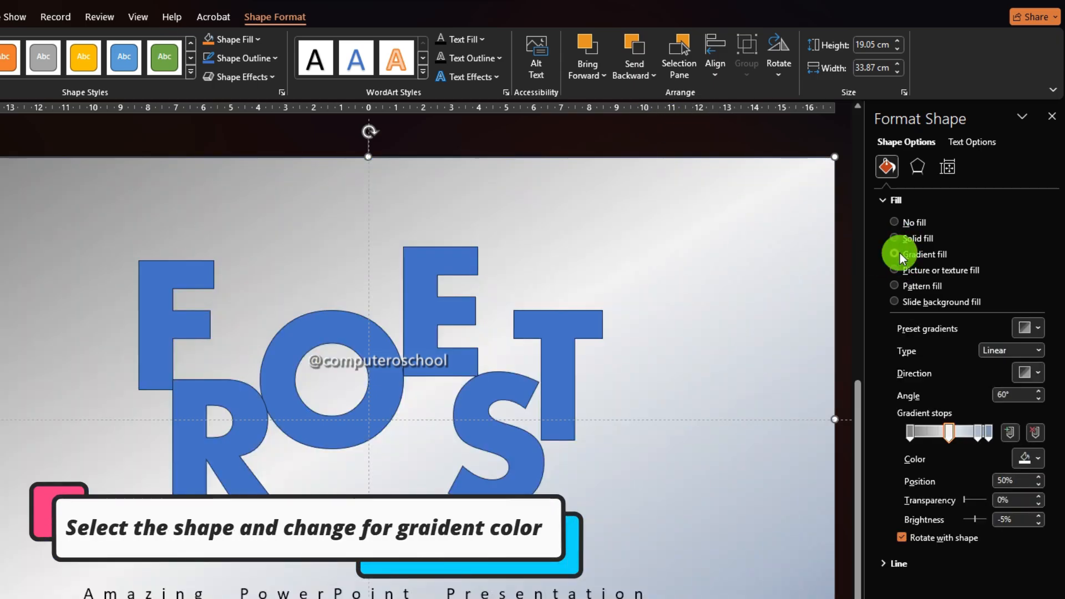
{"action": "left_click", "coordinate": [909, 432]}
{"action": "left_click", "coordinate": [950, 432]}
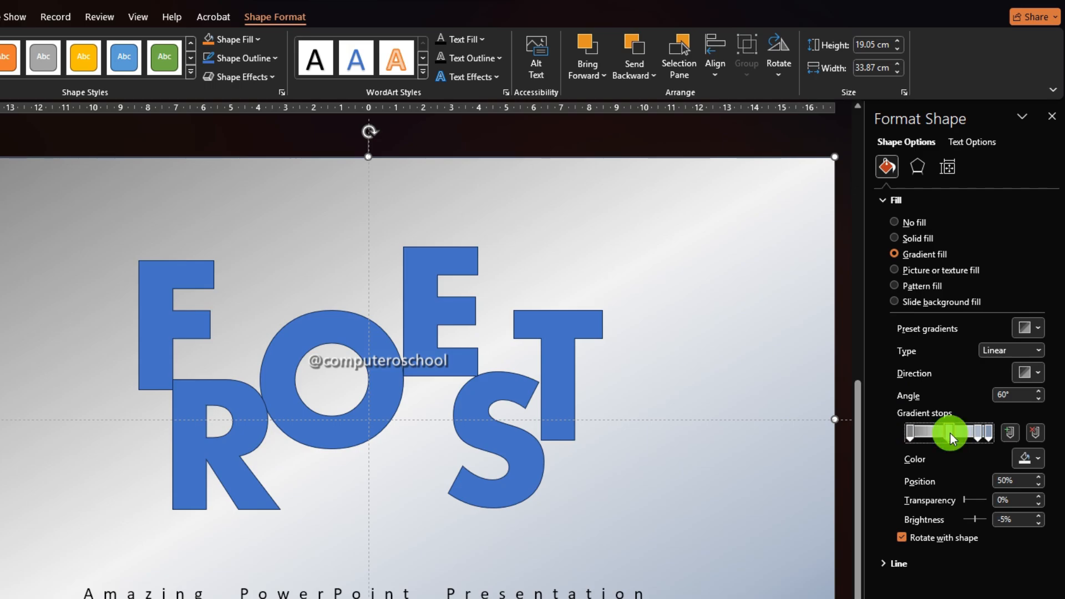
{"action": "left_click", "coordinate": [979, 434]}
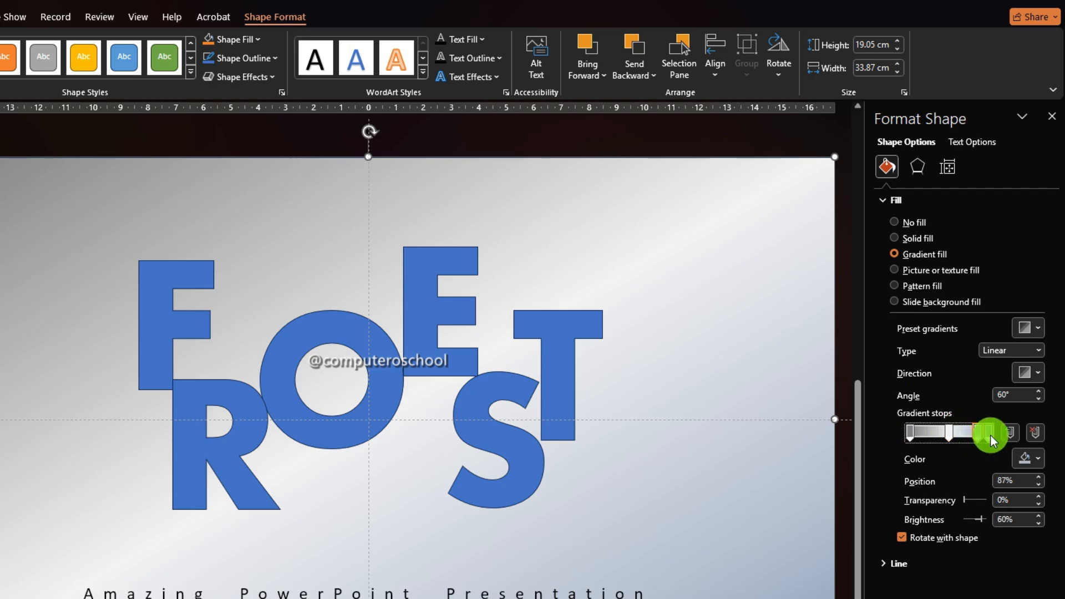
{"action": "left_click", "coordinate": [990, 433]}
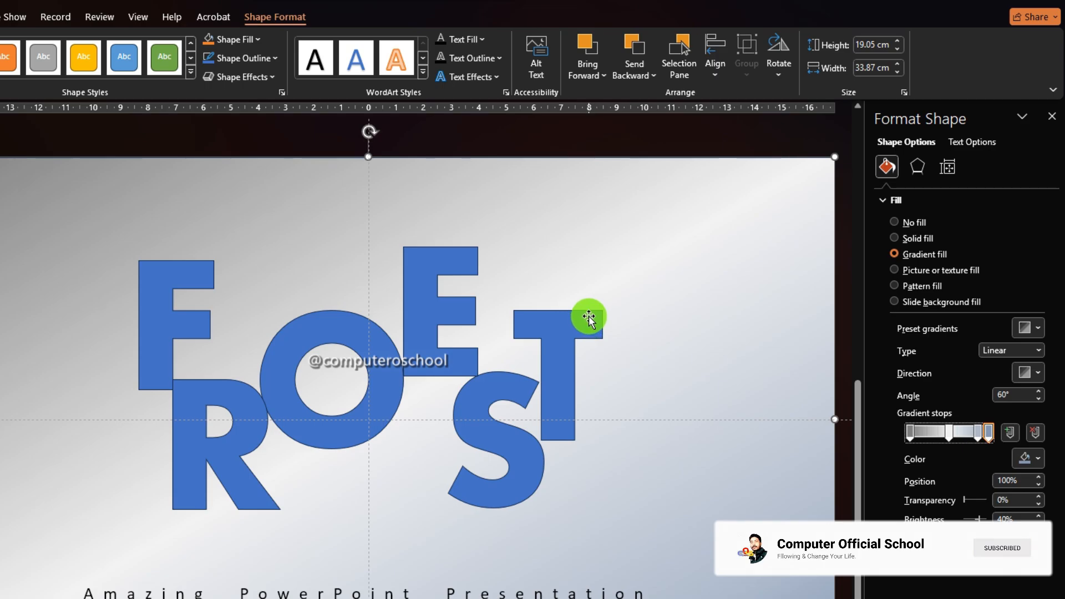
Select all six letter shapes and set their fill to slide background fill with no outline
{"action": "left_click", "coordinate": [844, 241]}
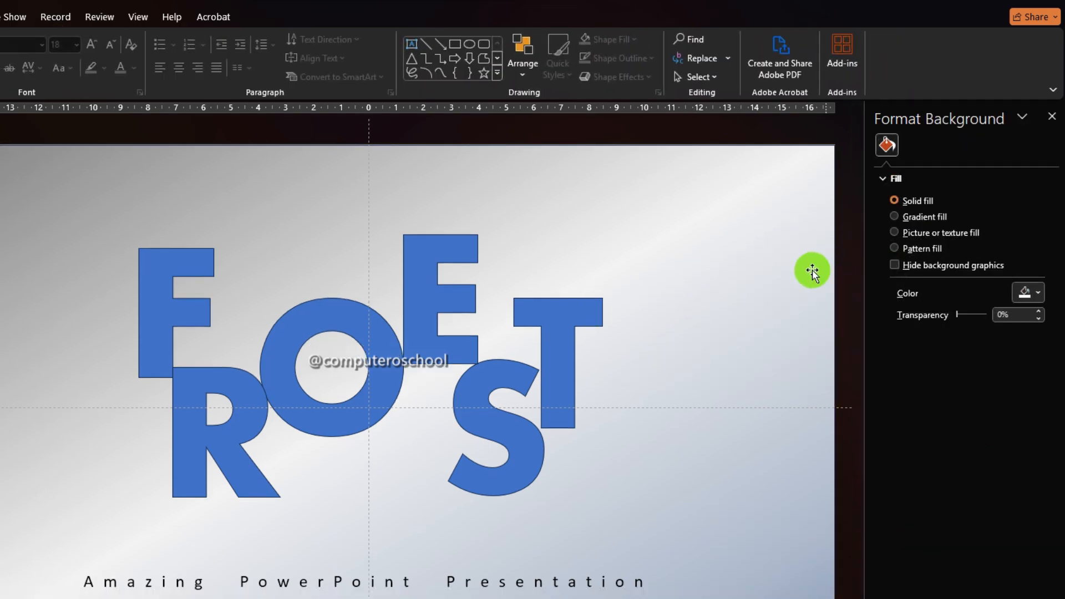
{"action": "left_click", "coordinate": [424, 269]}
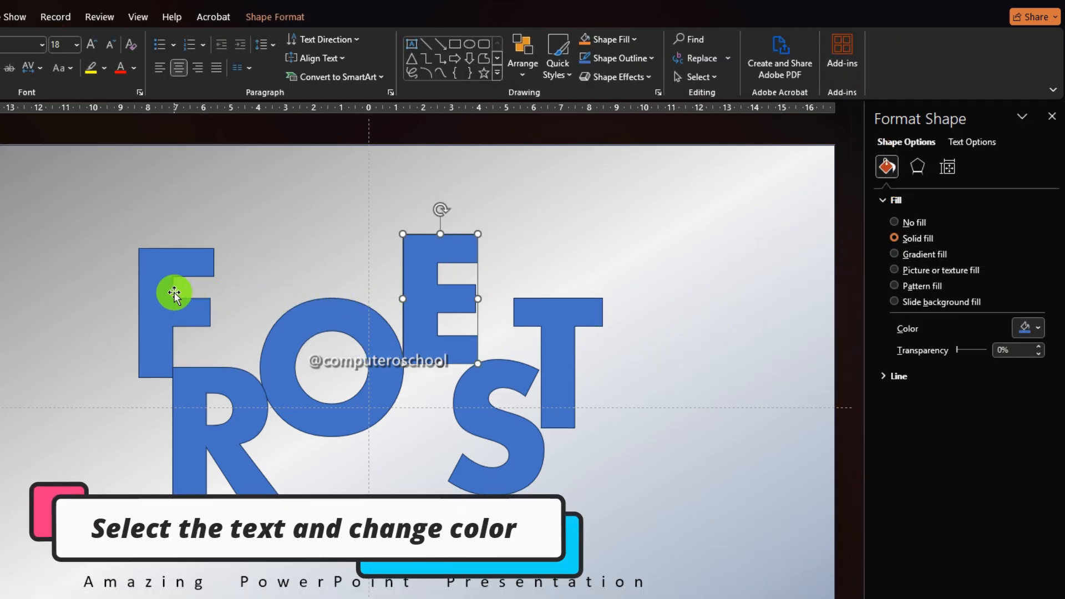
{"action": "left_click", "coordinate": [155, 302]}
{"action": "left_click", "coordinate": [185, 405], "text": "shift"}
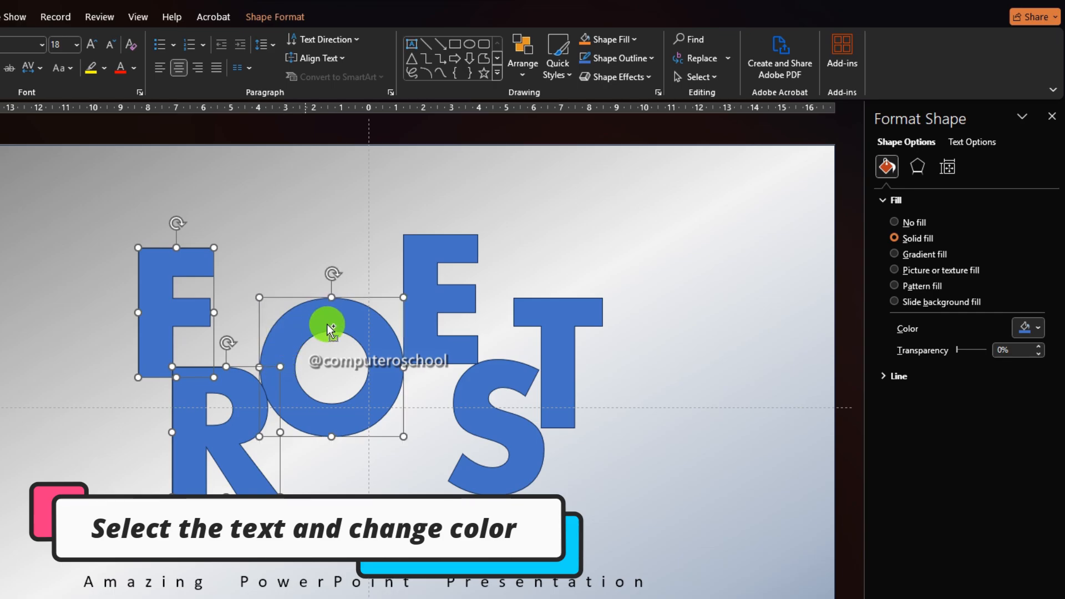
{"action": "left_click", "coordinate": [421, 298], "text": "shift"}
{"action": "left_click", "coordinate": [475, 379], "text": "shift"}
{"action": "left_click", "coordinate": [549, 341], "text": "shift"}
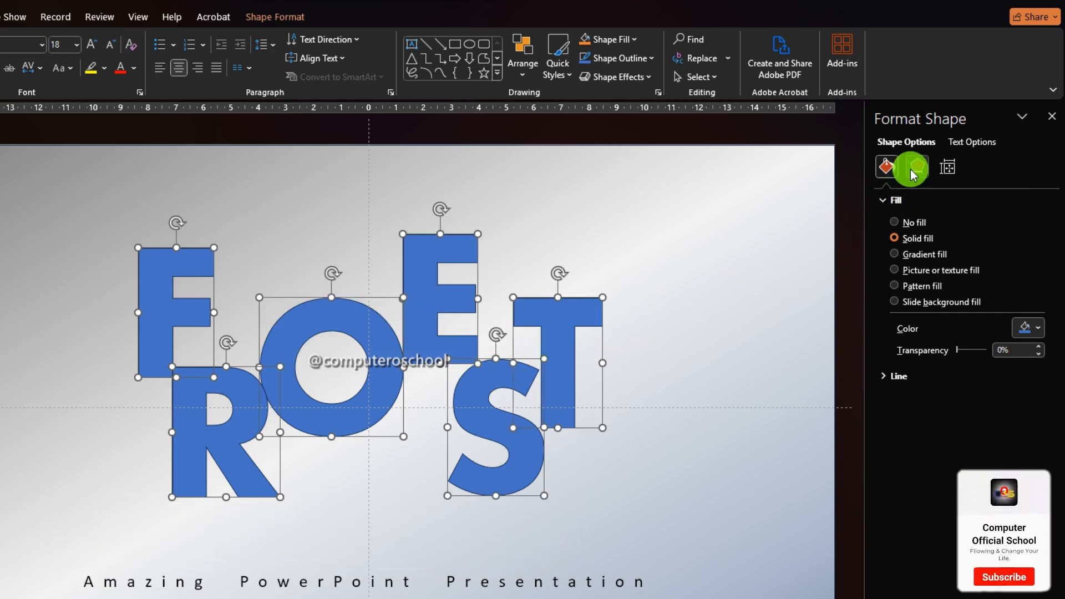
{"action": "left_click", "coordinate": [895, 303]}
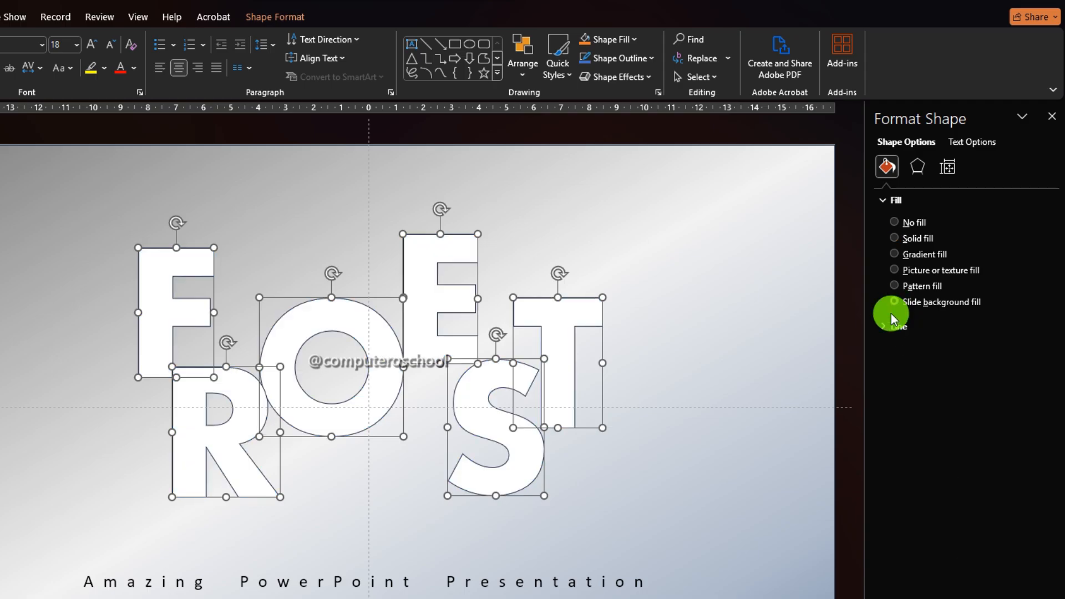
{"action": "left_click", "coordinate": [887, 327]}
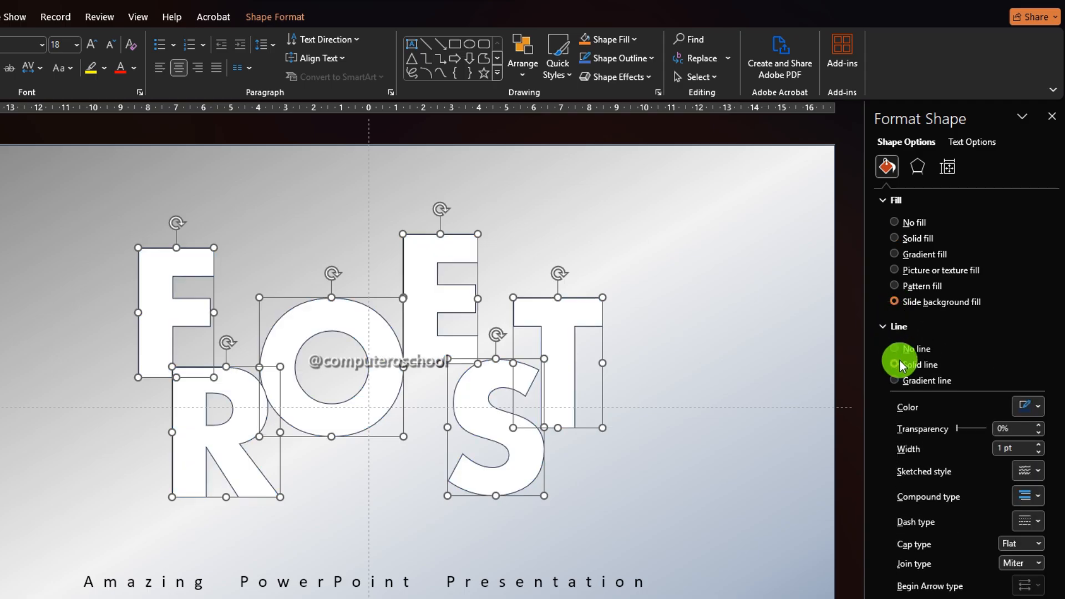
{"action": "left_click", "coordinate": [896, 349]}
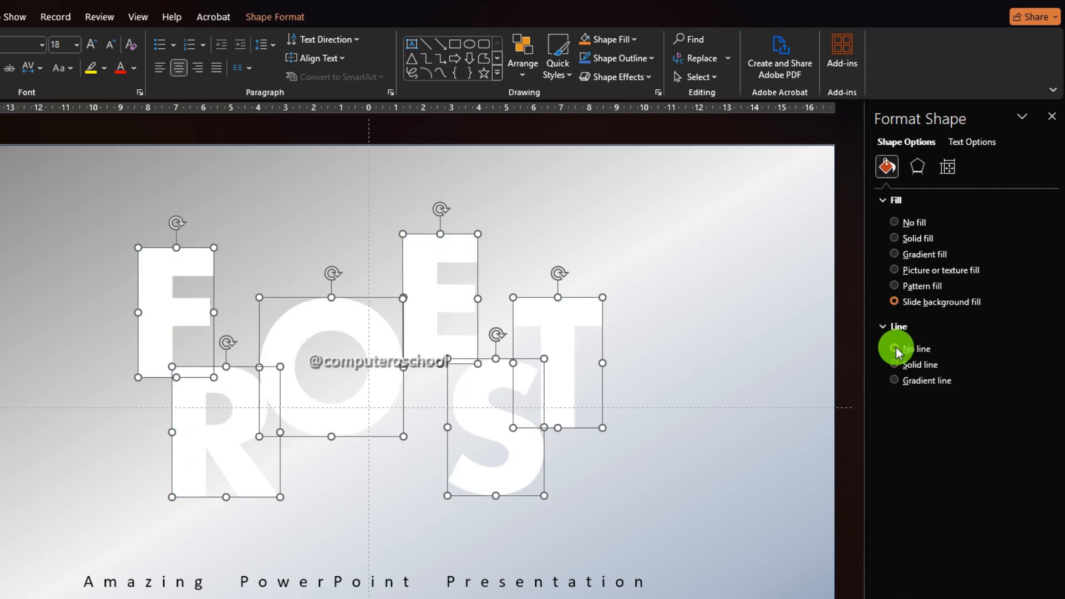
Fill the slide background with the Desktop picture 39539862-ai-generated-most-beautiful-places.jpg
{"action": "left_click", "coordinate": [848, 325]}
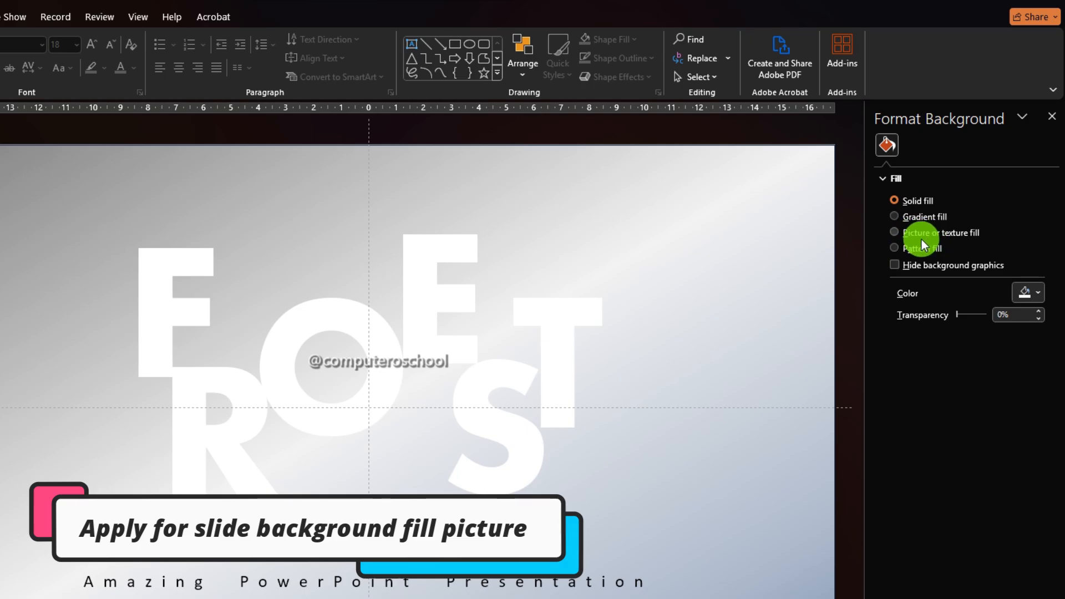
{"action": "left_click", "coordinate": [894, 233]}
{"action": "left_click", "coordinate": [918, 307]}
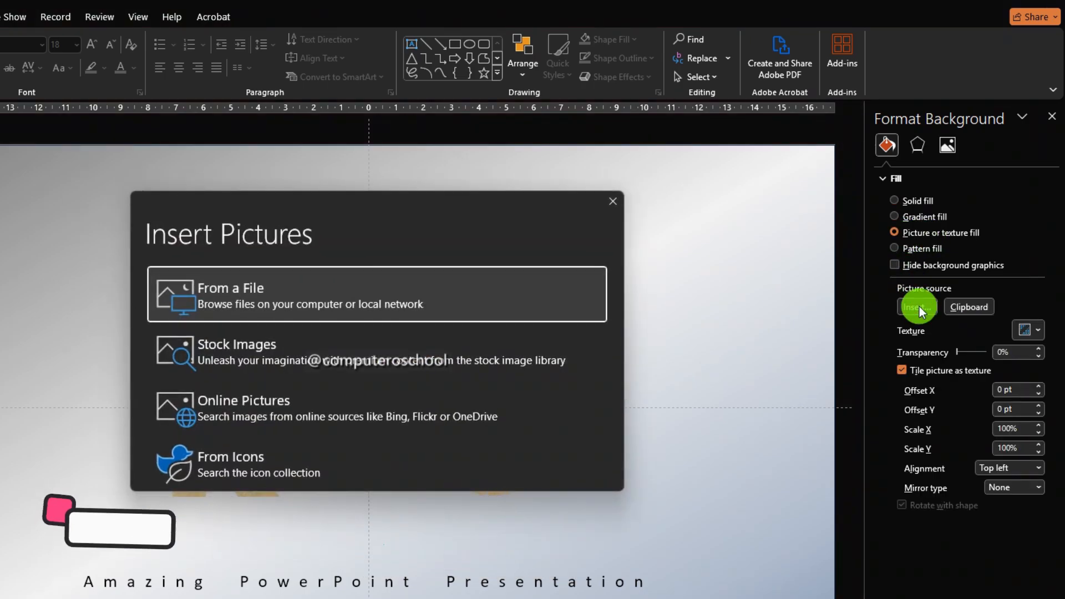
{"action": "left_click", "coordinate": [530, 288]}
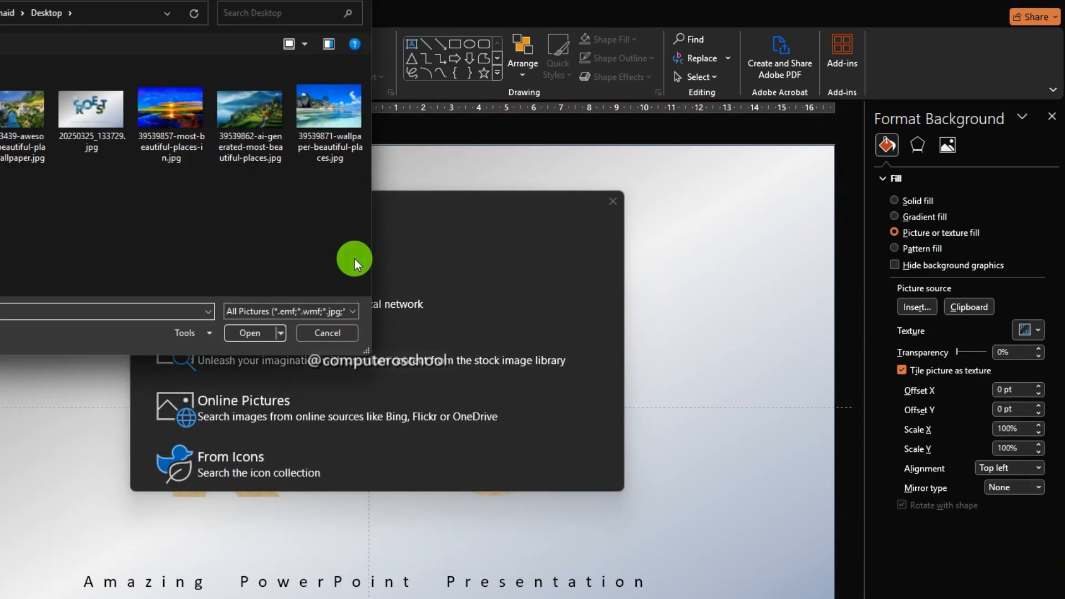
{"action": "left_click", "coordinate": [264, 117]}
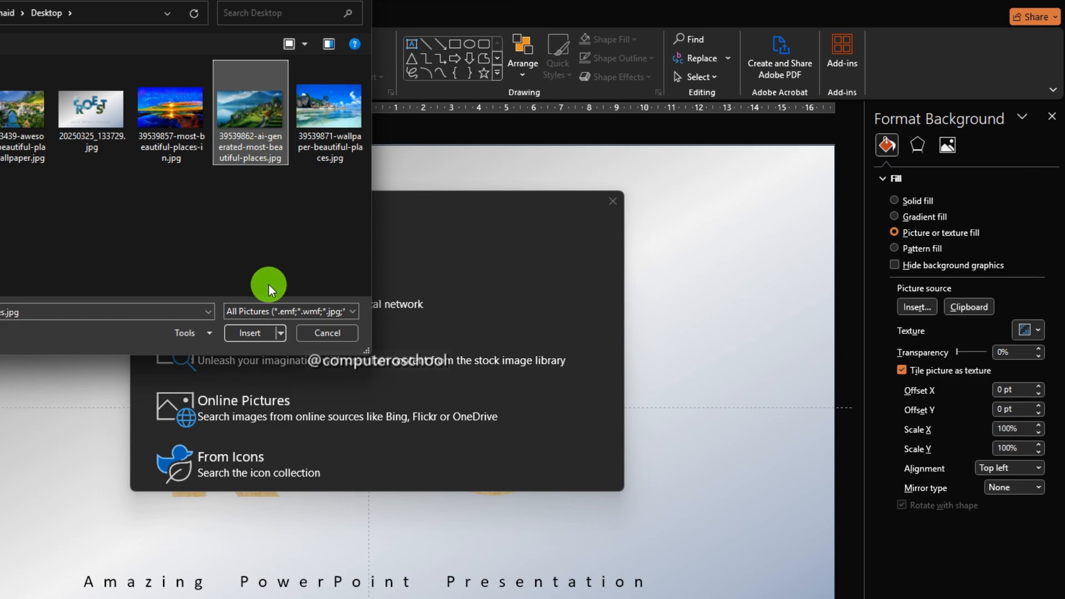
{"action": "left_click", "coordinate": [249, 333]}
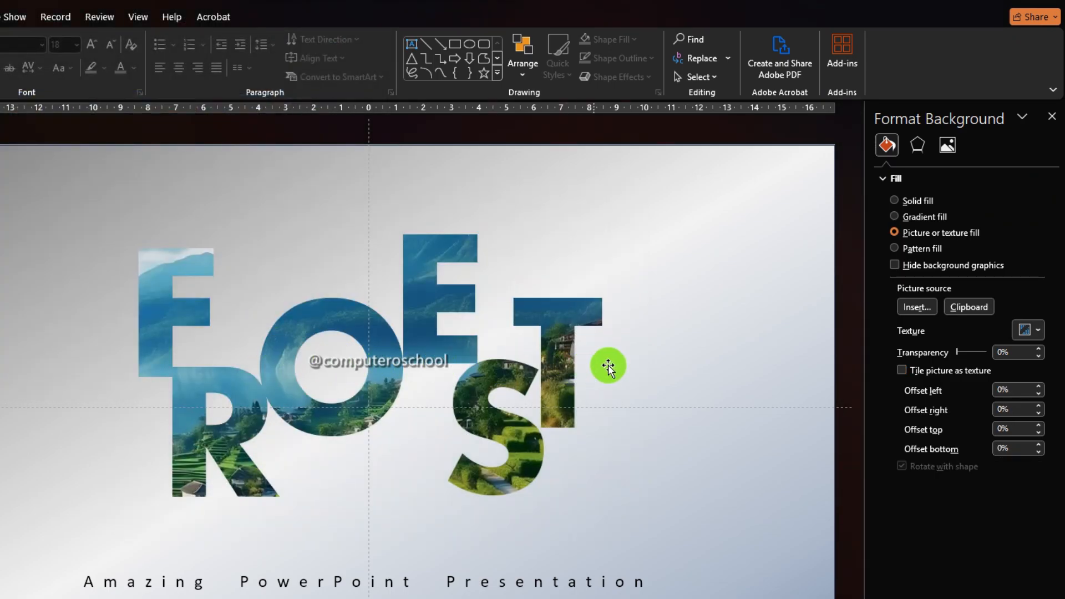
Select all six letter shapes and open their shape effects settings to add a shadow
{"action": "left_click", "coordinate": [173, 320]}
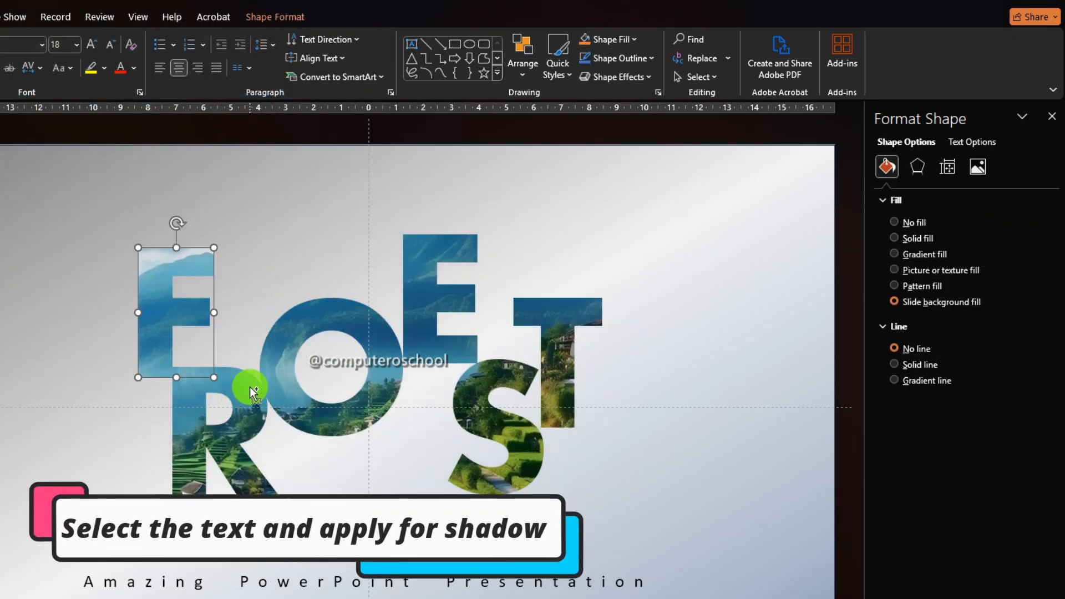
{"action": "left_click", "coordinate": [242, 380], "text": "shift"}
{"action": "left_click", "coordinate": [282, 331], "text": "shift"}
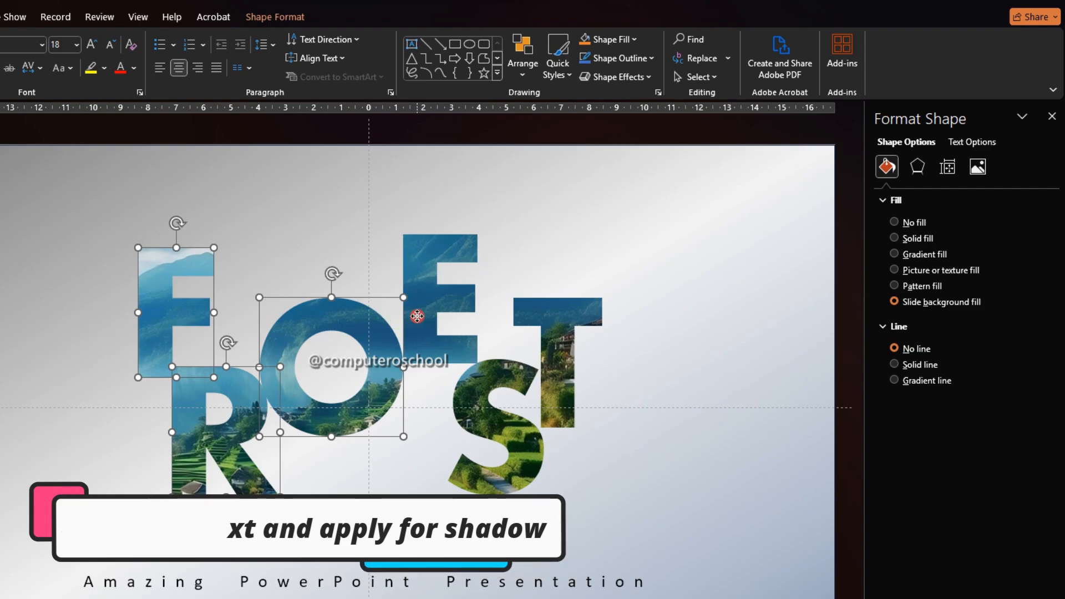
{"action": "left_click", "coordinate": [416, 313], "text": "shift"}
{"action": "left_click", "coordinate": [488, 374], "text": "shift"}
{"action": "left_click", "coordinate": [557, 323], "text": "shift"}
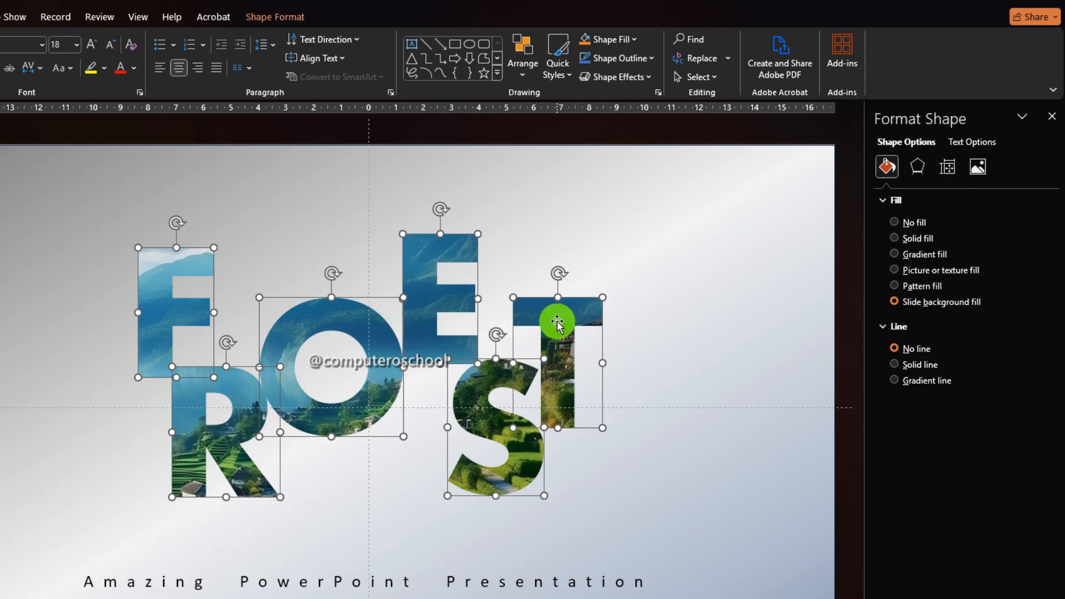
{"action": "left_click", "coordinate": [920, 172]}
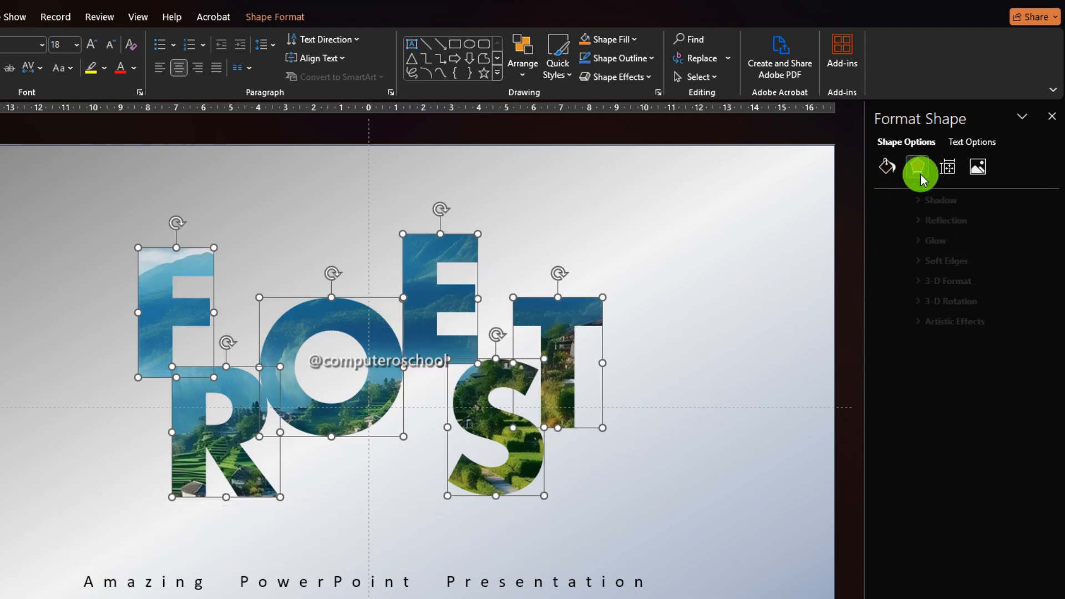